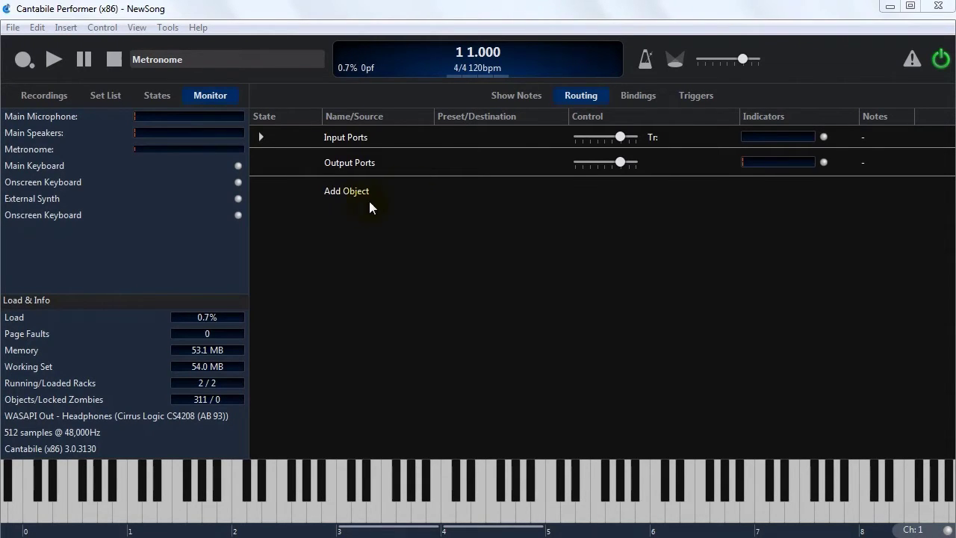
Insert the mda Piano plugin by searching 'mda p', then expand the Input Ports group.
click(349, 192)
click(472, 184)
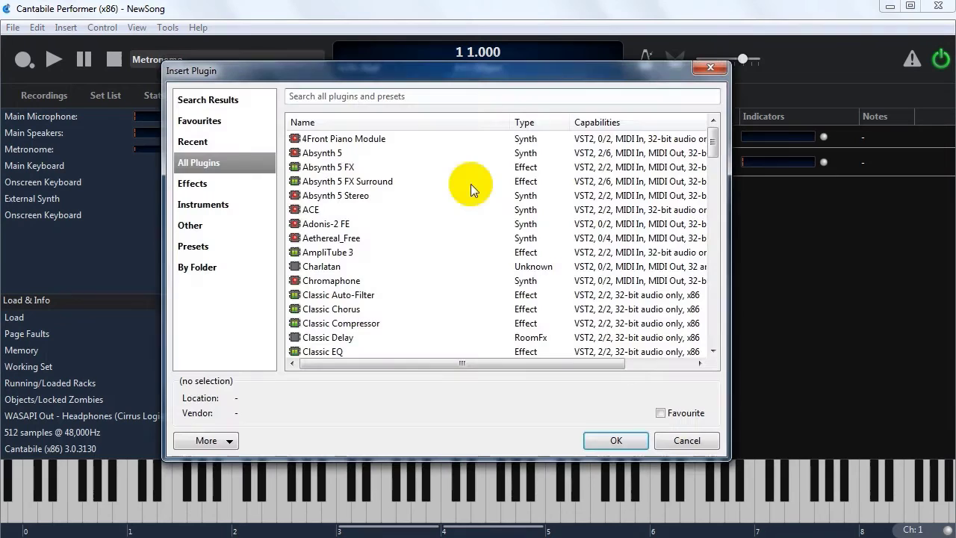
text(mda p)
key(Return)
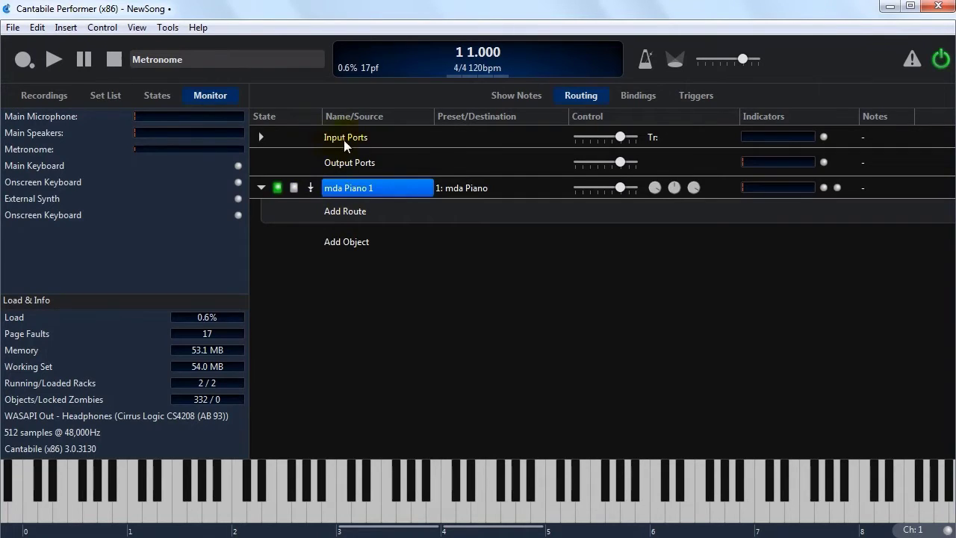
click(315, 139)
click(266, 138)
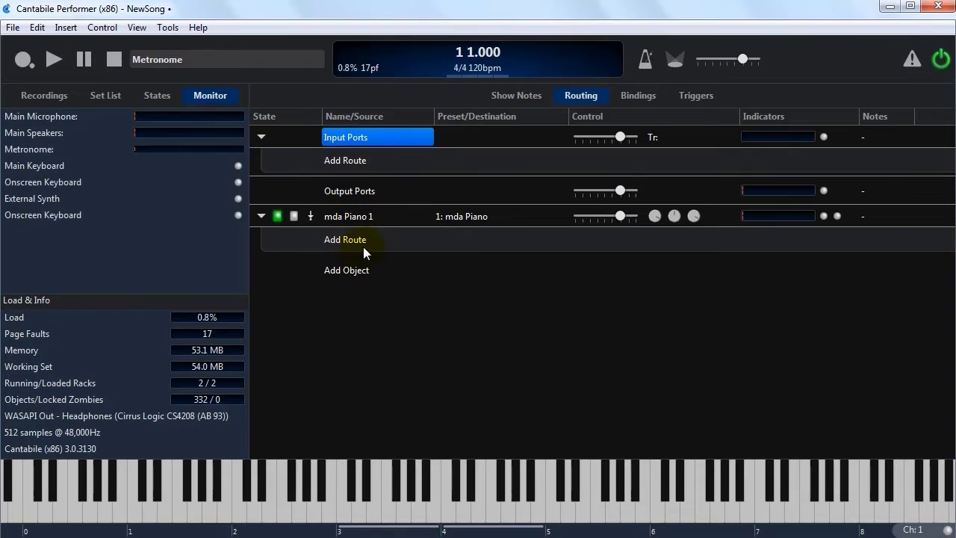
Add an Onscreen Keyboard route under Input Ports and play a few test notes.
click(361, 163)
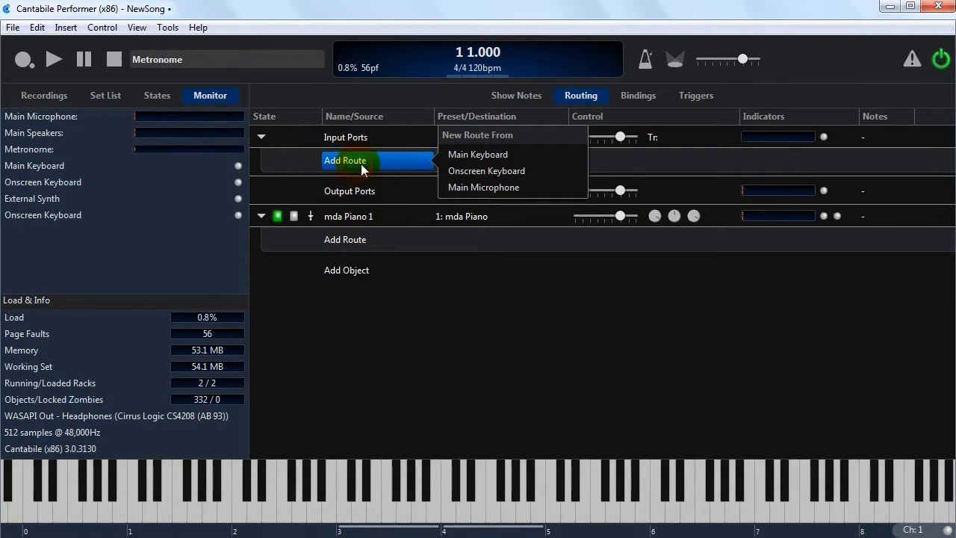
click(487, 172)
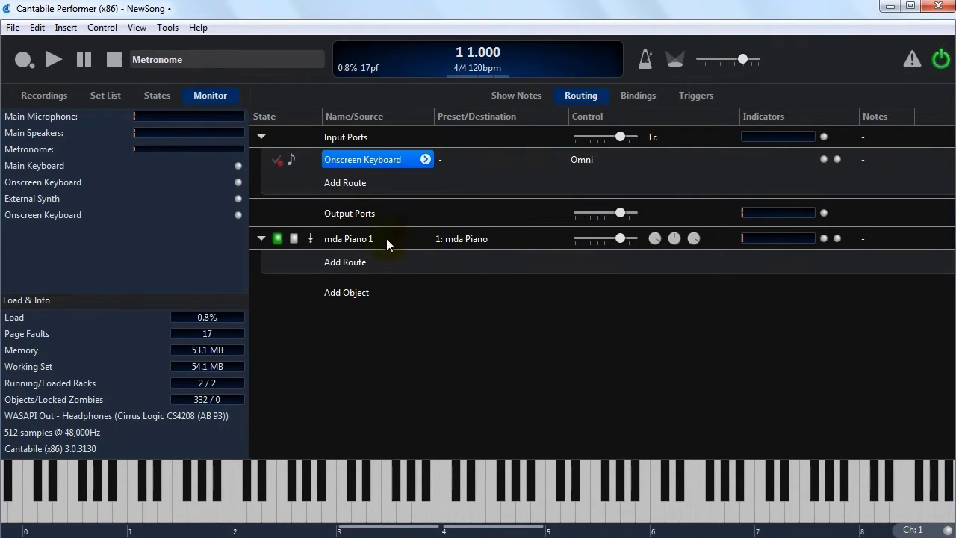
click(352, 508)
click(503, 491)
click(401, 501)
click(473, 496)
Target the keyboard route to 'mda Piano 1 - MIDI In' and test it, including middle C.
click(484, 171)
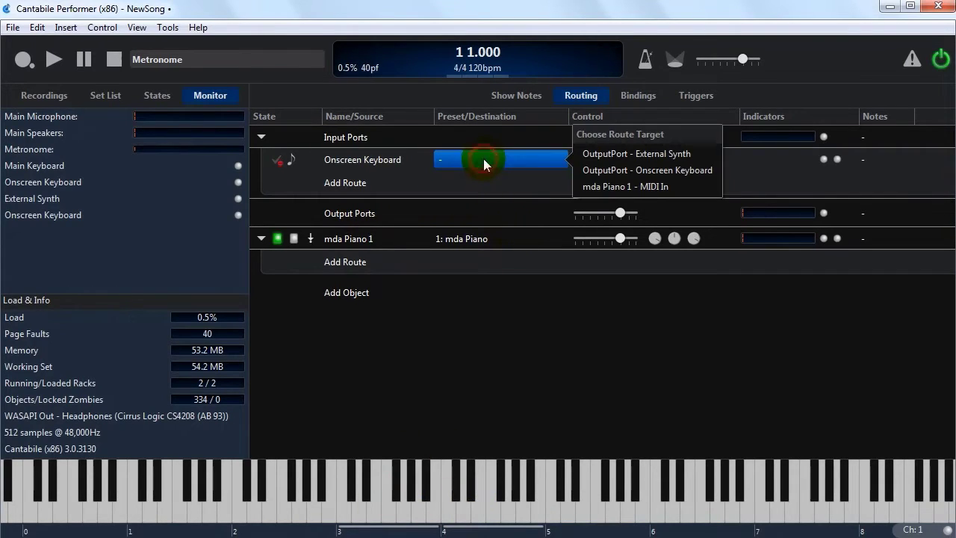
click(631, 186)
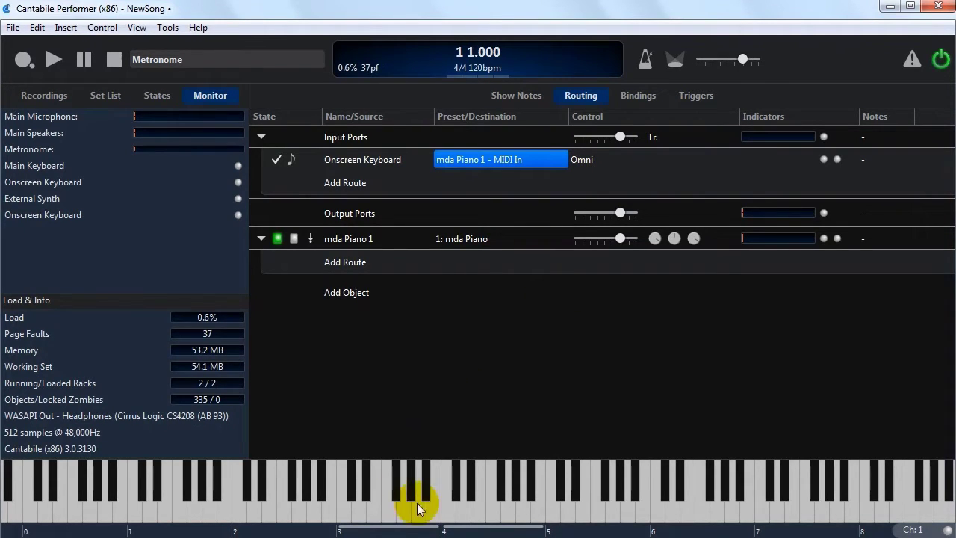
click(448, 515)
click(444, 513)
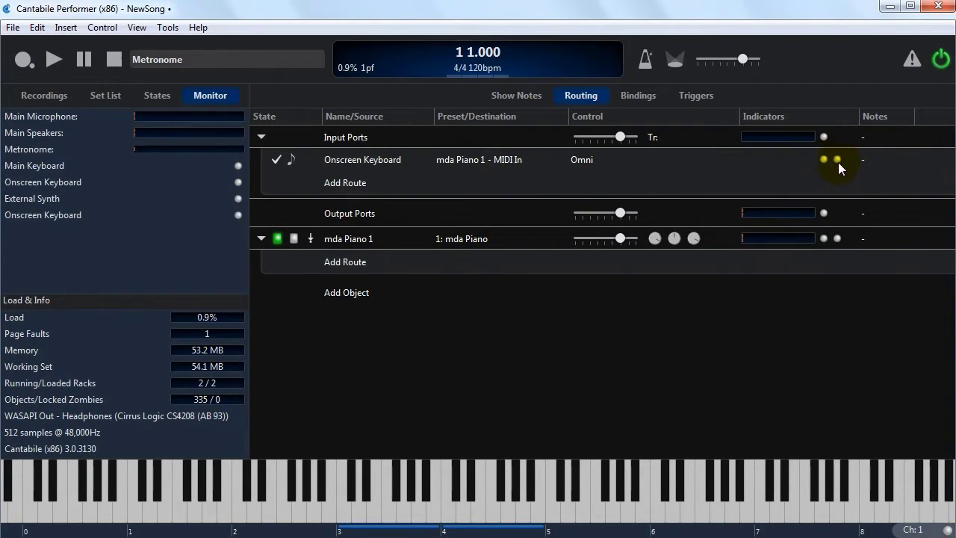
key(z)
key(z)
key(z)
key(z)
key(z)
key(z)
key(z)
Route mda Piano 1's Stereo Out to 'OutputPort - Main Speakers' and play a note.
click(357, 262)
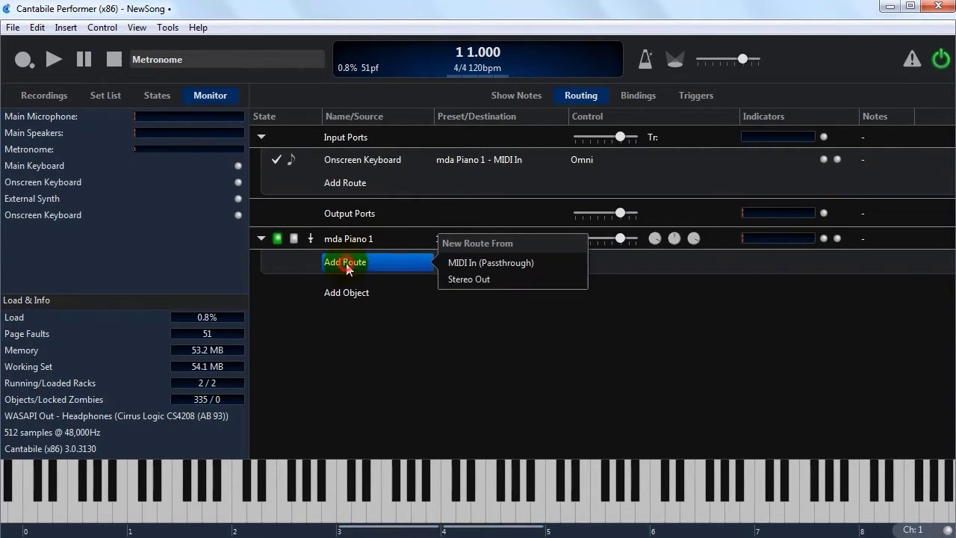
click(464, 280)
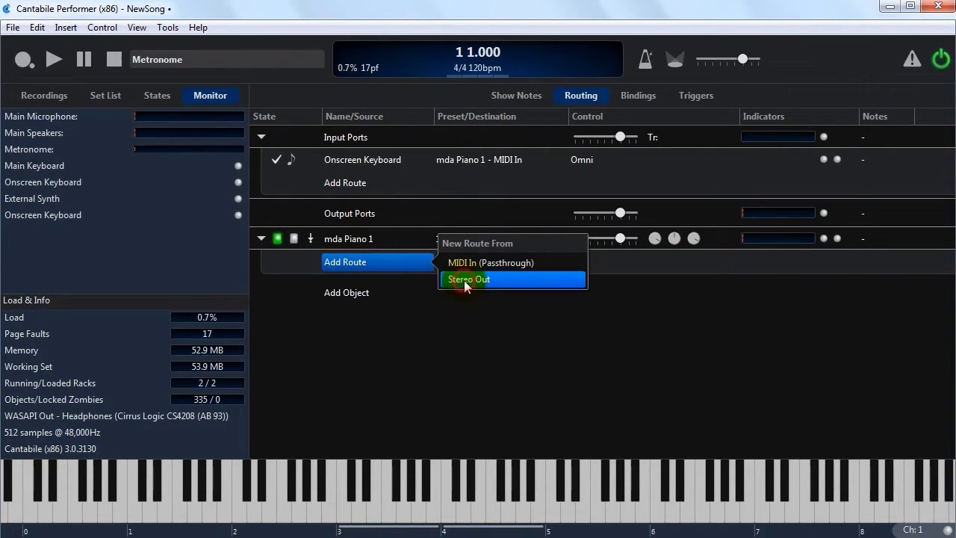
click(544, 273)
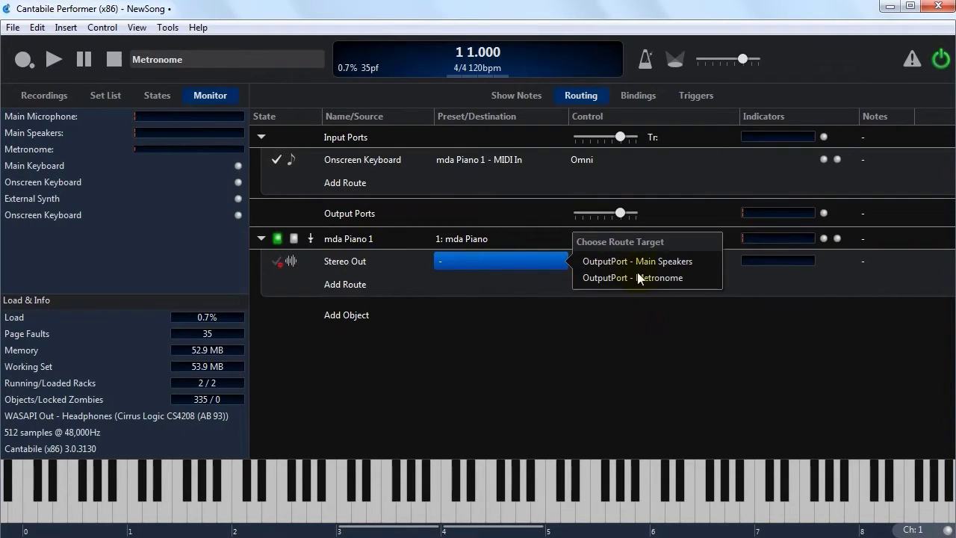
click(662, 262)
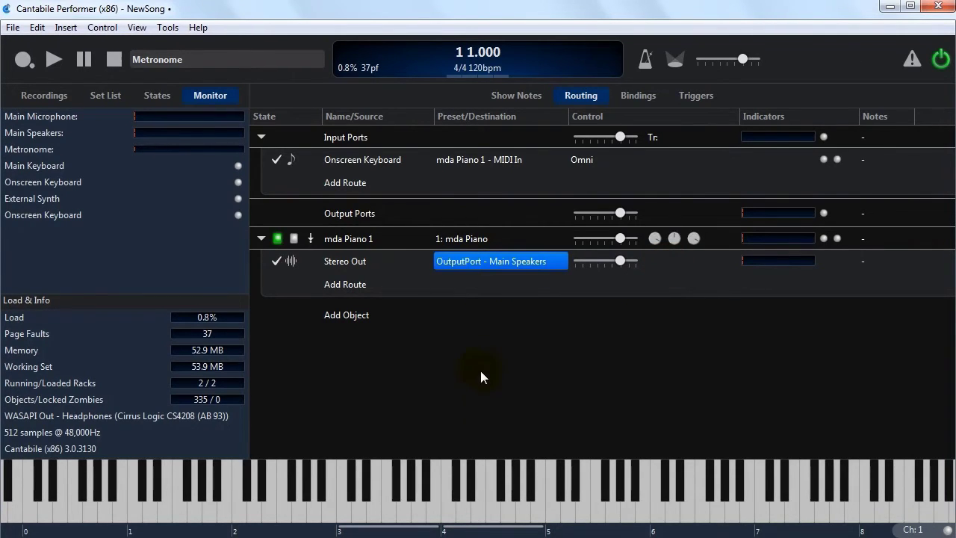
click(450, 515)
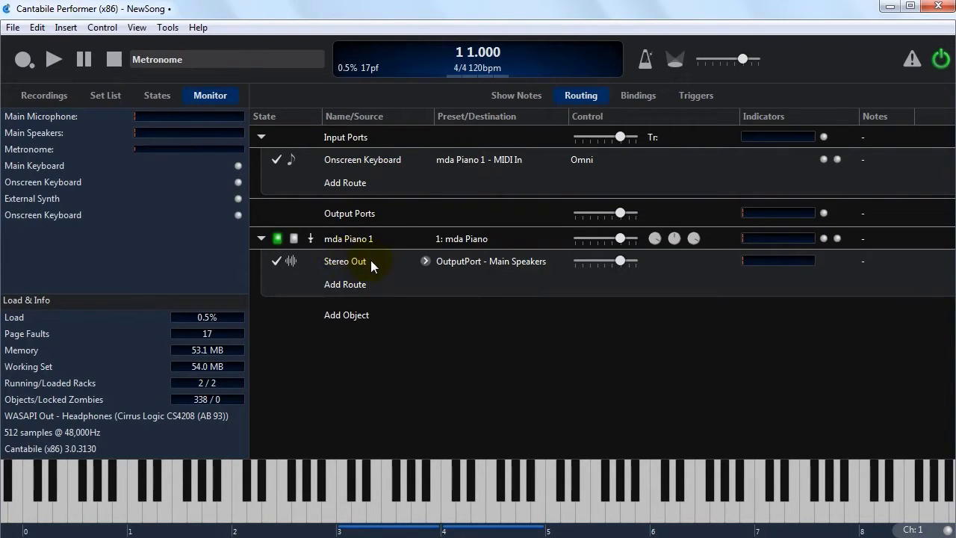
Toggle the Onscreen Keyboard and Stereo Out routes off and back on.
click(275, 160)
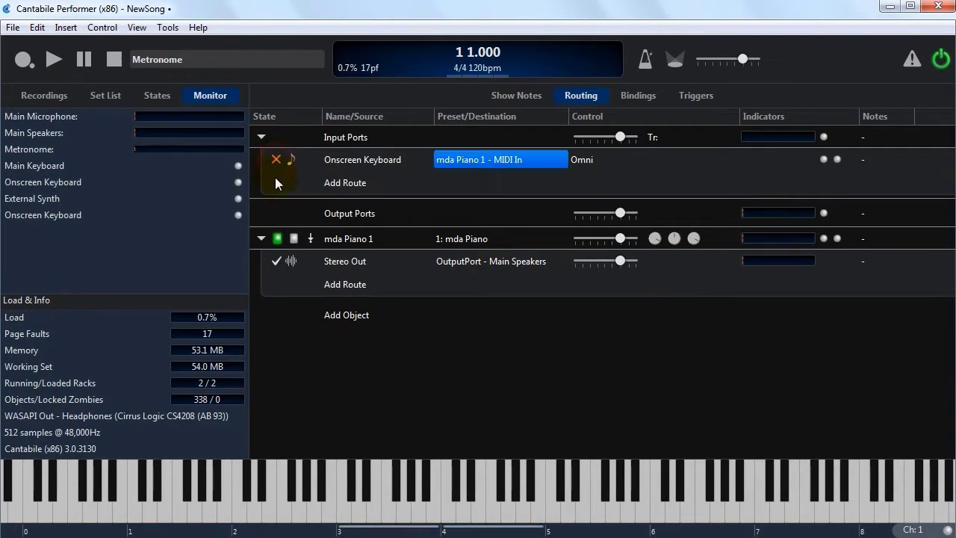
click(278, 261)
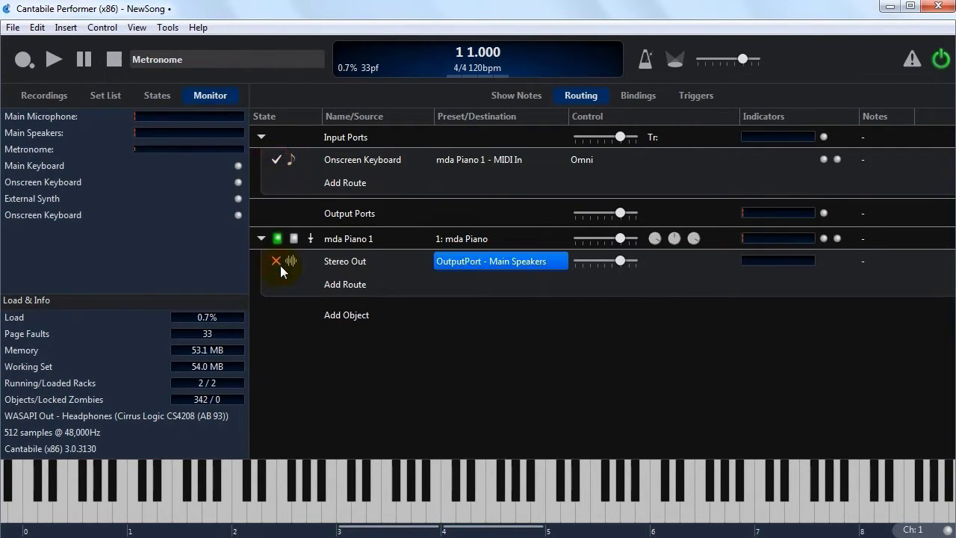
click(281, 166)
click(281, 166)
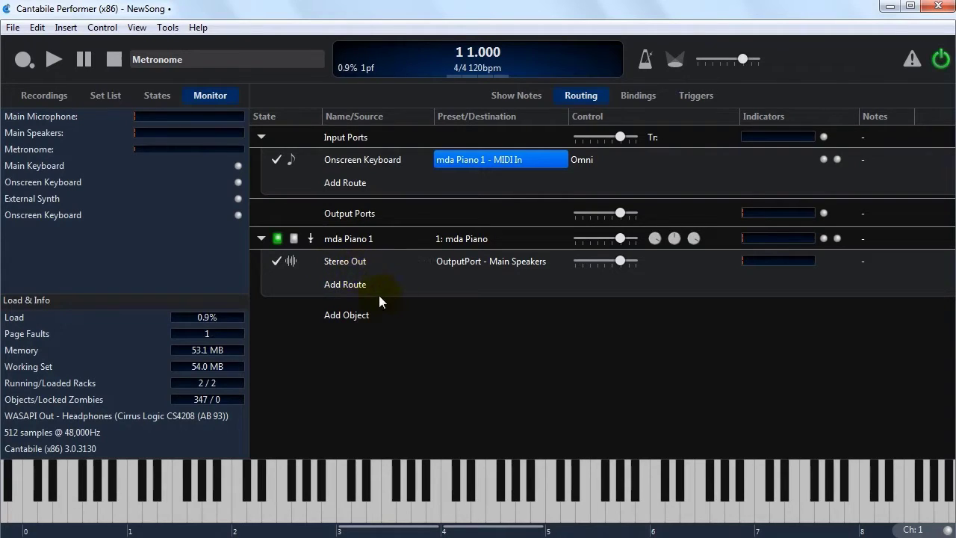
Insert the Classic Flanger plugin by searching 'flange'.
click(355, 315)
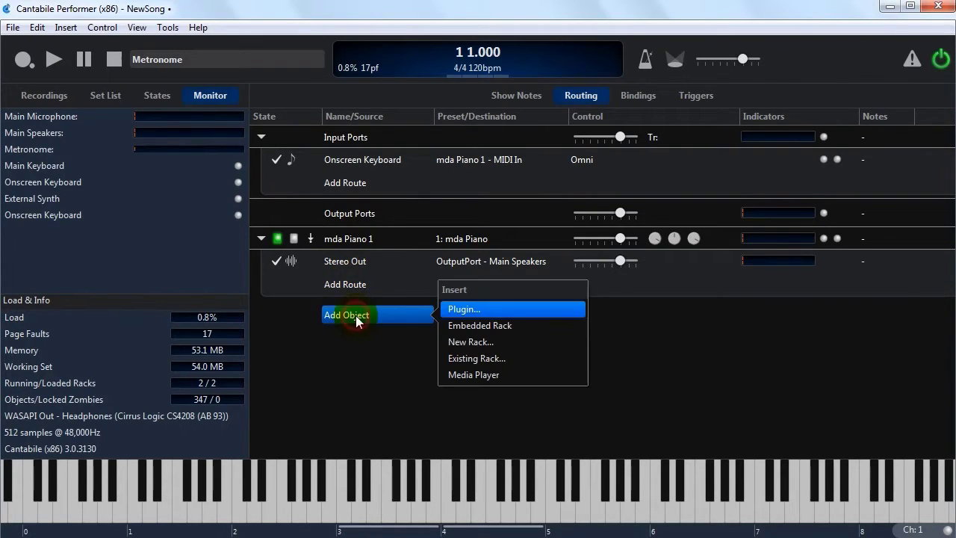
click(479, 310)
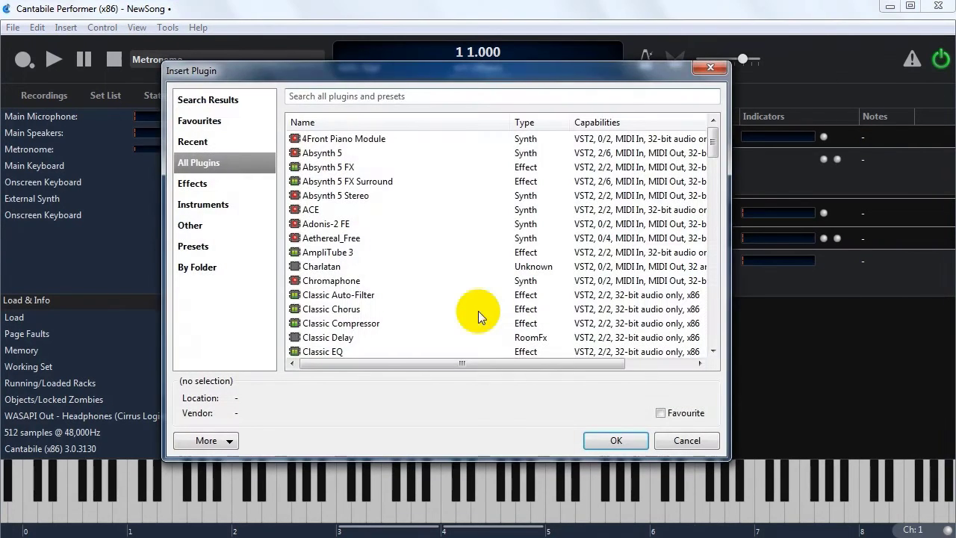
text(flange)
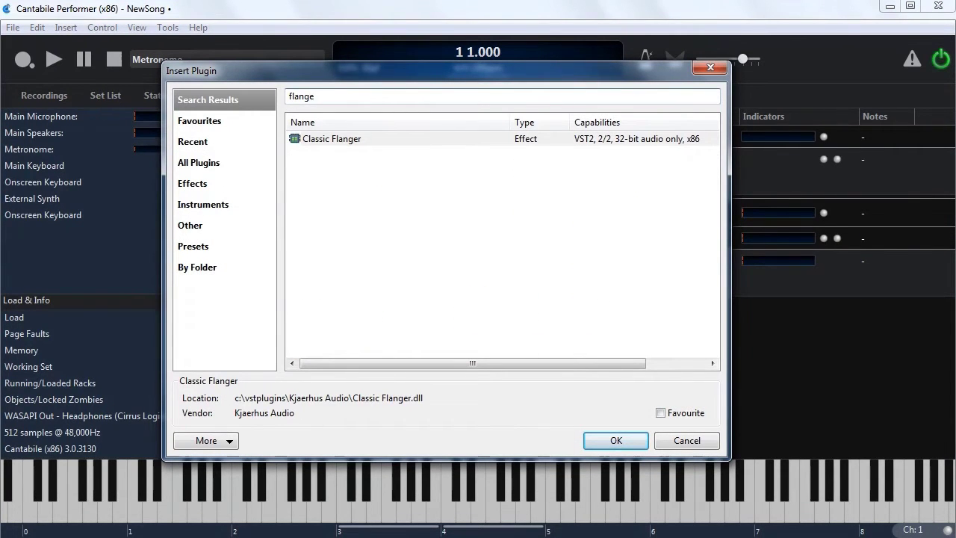
key(Return)
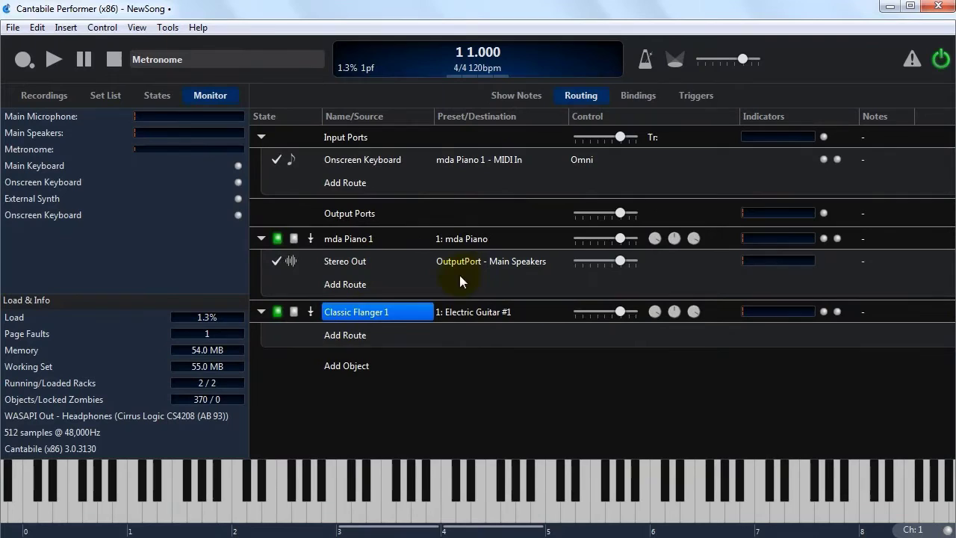
Route Classic Flanger 1's Stereo Out to Main Speakers.
click(351, 334)
click(487, 342)
click(486, 343)
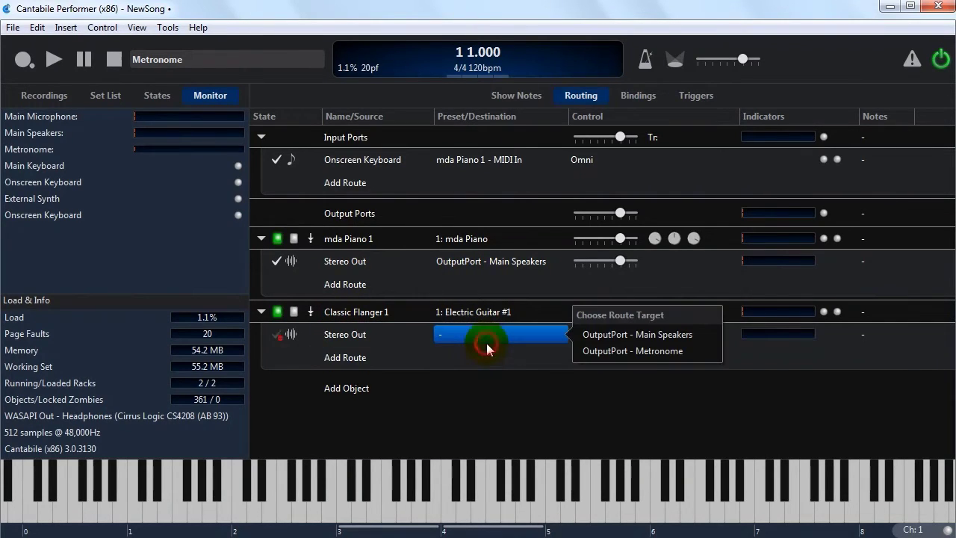
click(652, 337)
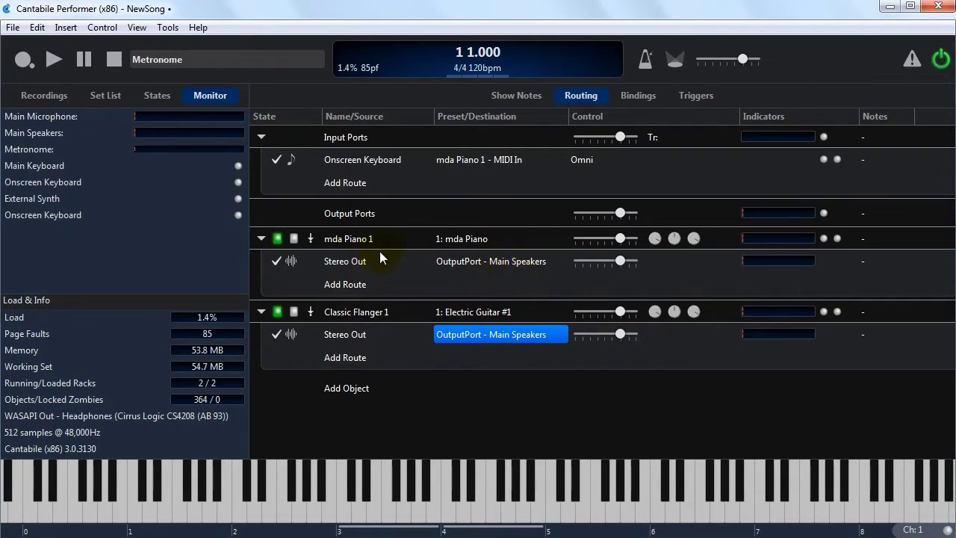
Redirect mda Piano 1's Stereo Out into 'Classic Flanger 1 - Stereo In' and play test notes.
click(478, 263)
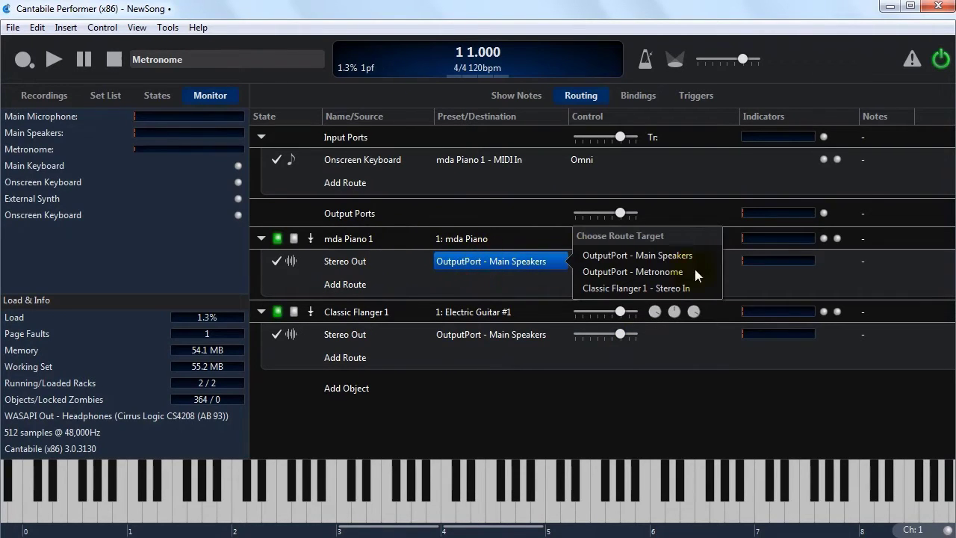
click(648, 288)
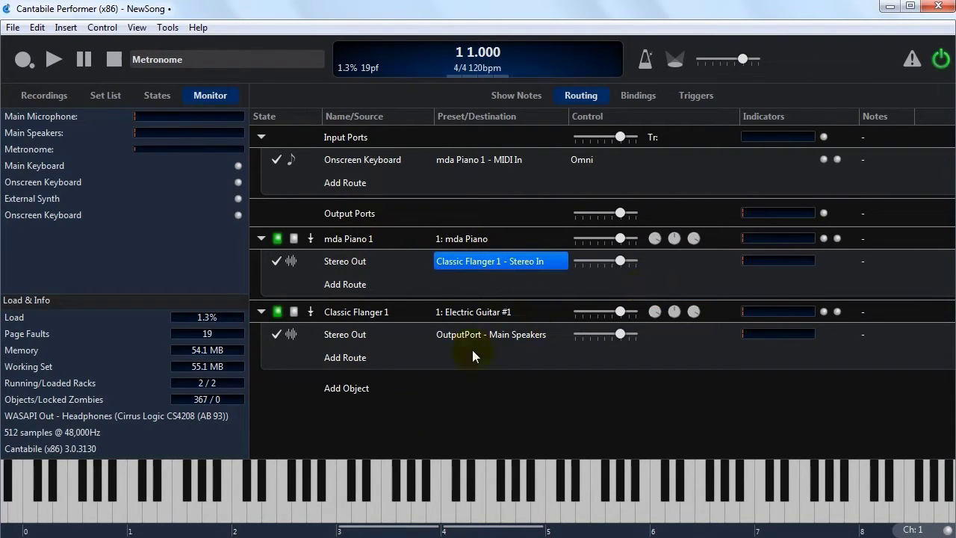
click(448, 508)
click(447, 513)
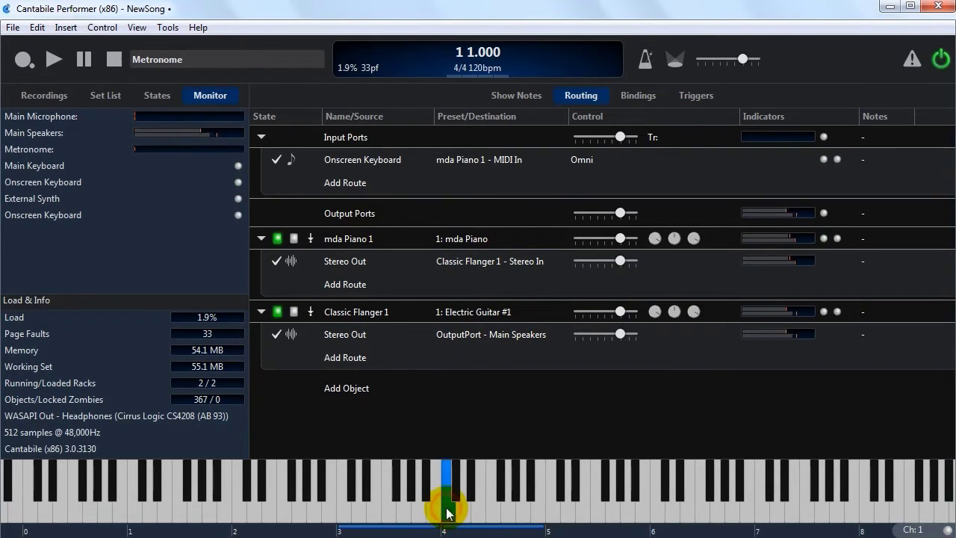
click(463, 506)
click(449, 506)
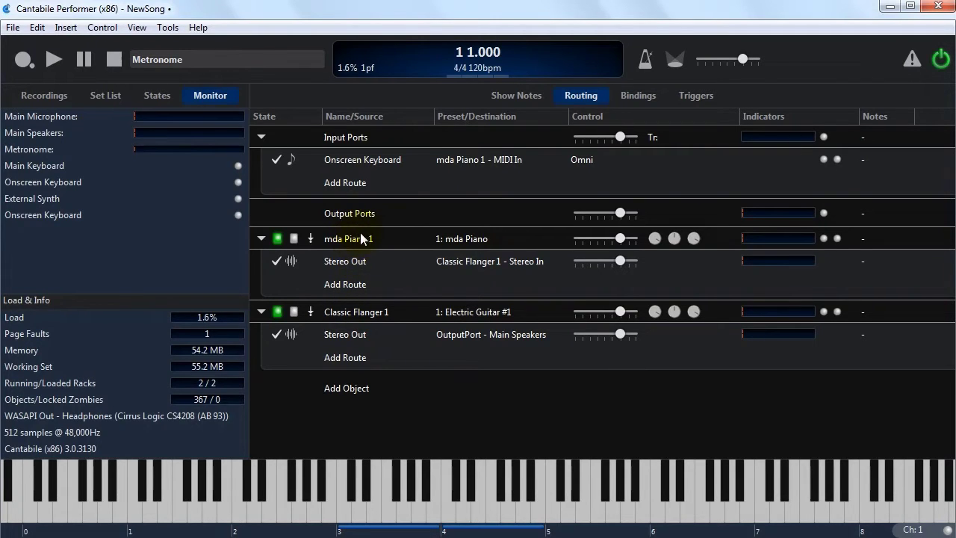
Open Classic Flanger 1's audio port settings from its context menu.
click(357, 312)
right_click(359, 313)
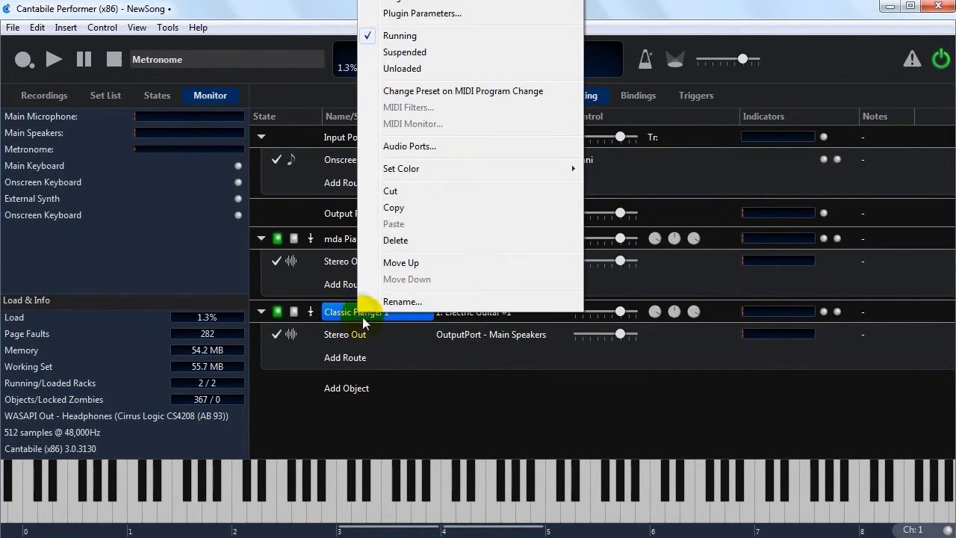
click(432, 147)
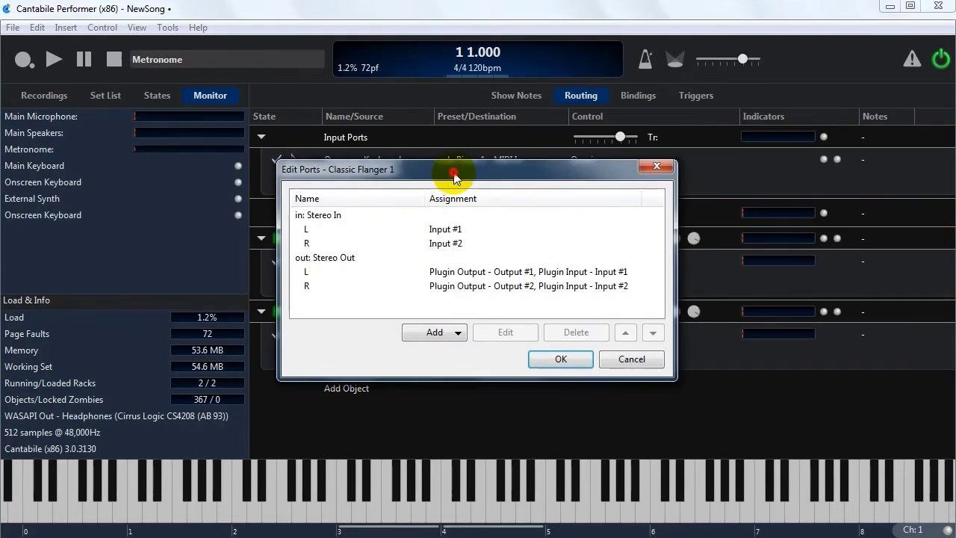
drag(682, 167, 664, 151)
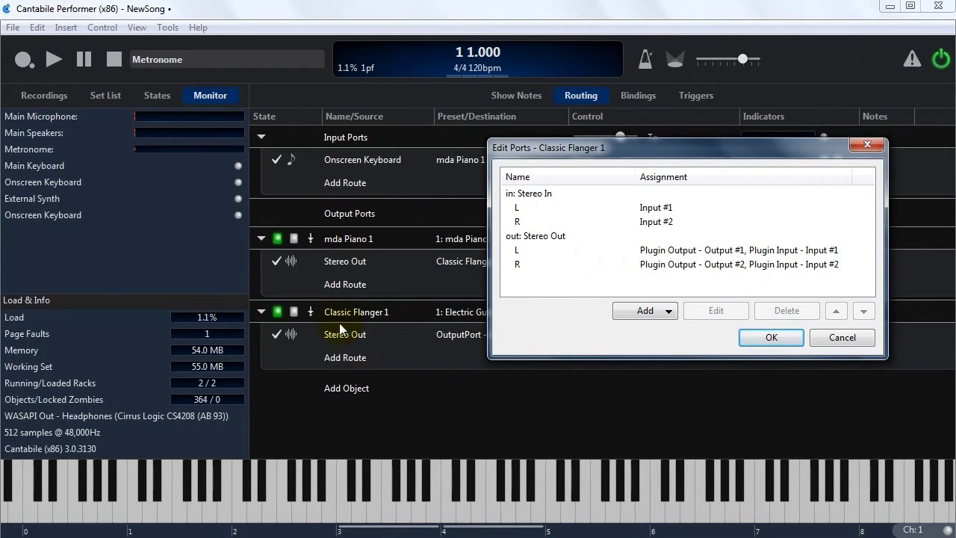
Inspect the Stereo In and Stereo Out L channel assignments, then cancel unchanged.
click(548, 194)
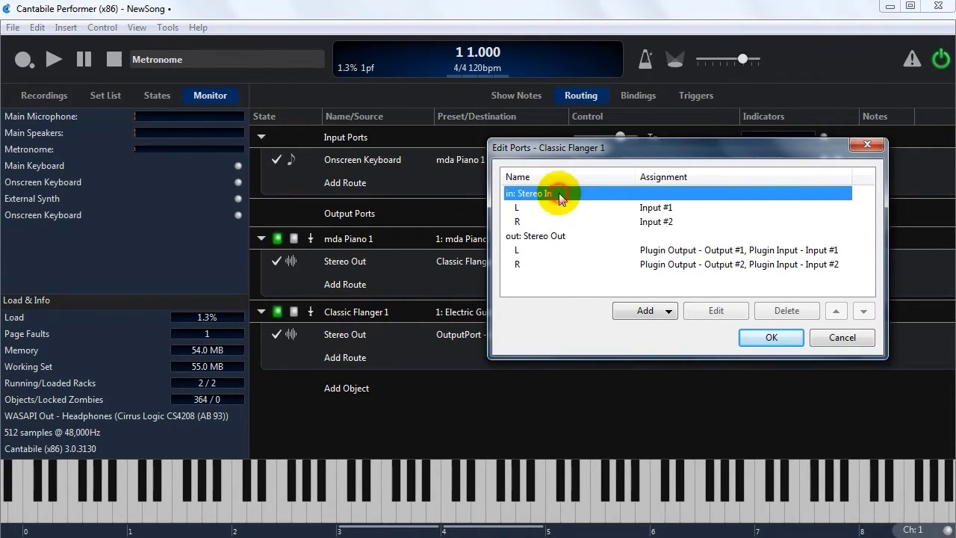
click(556, 236)
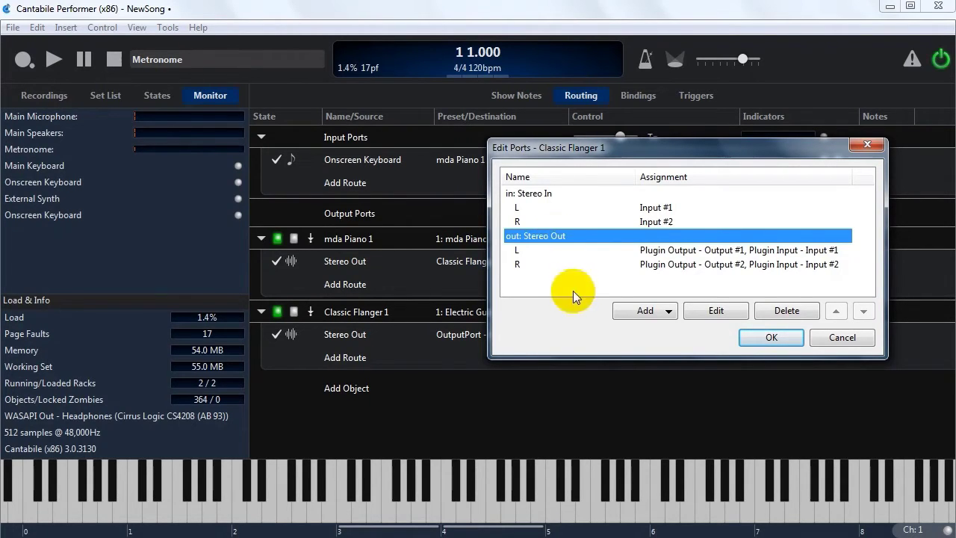
click(572, 251)
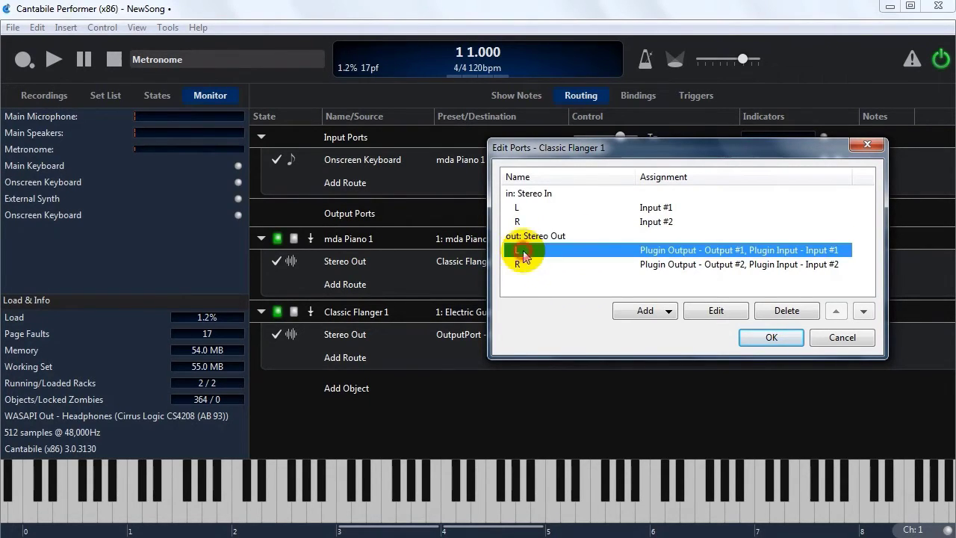
double_click(665, 250)
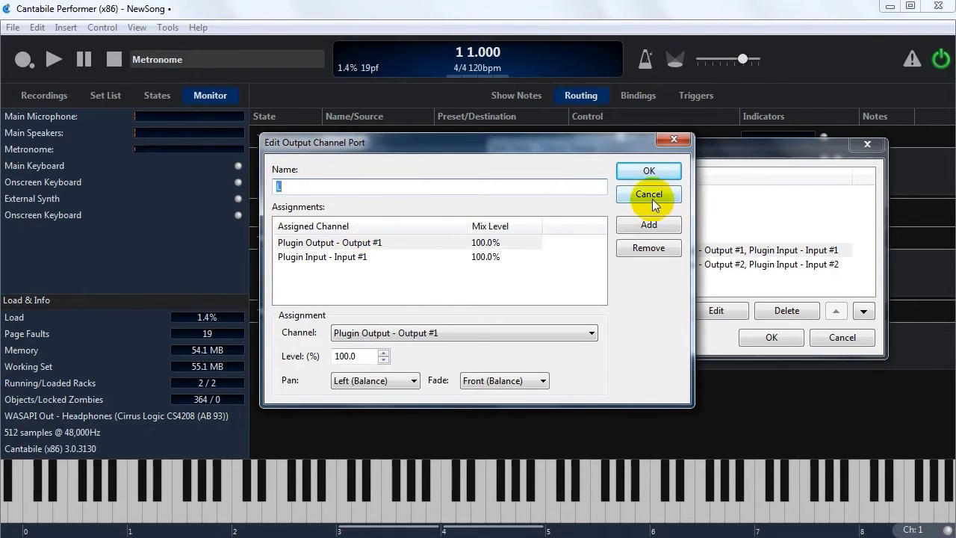
click(632, 194)
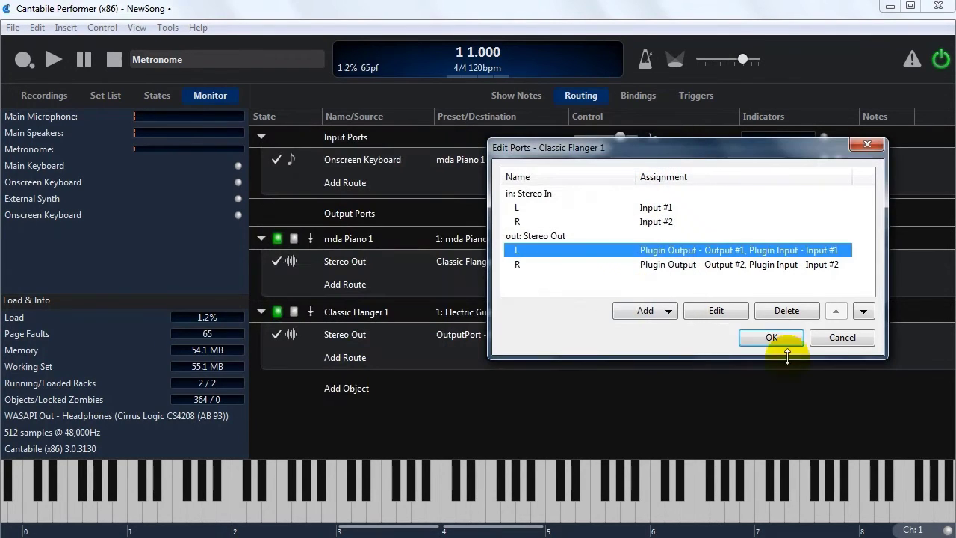
Close the port list, turn the flanger fully wet then fully dry, and play dry notes.
click(824, 337)
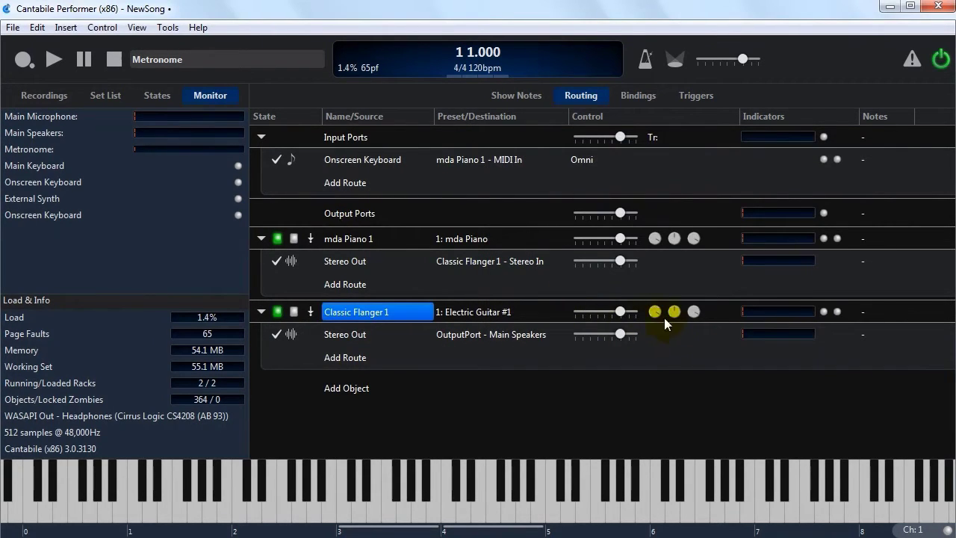
mouse_move(656, 311)
mouse_down()
mouse_move(655, 324)
mouse_move(660, 304)
mouse_up()
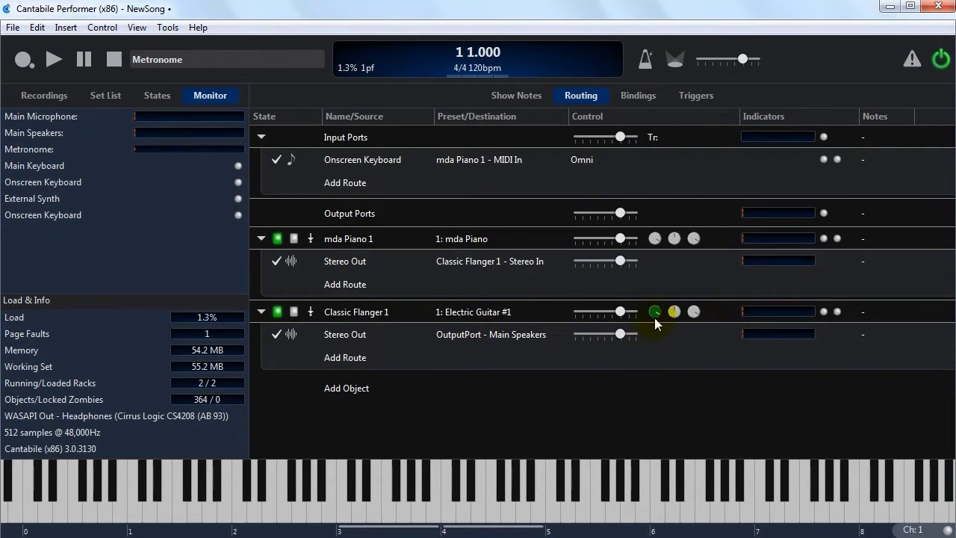
drag(655, 318, 653, 398)
click(449, 521)
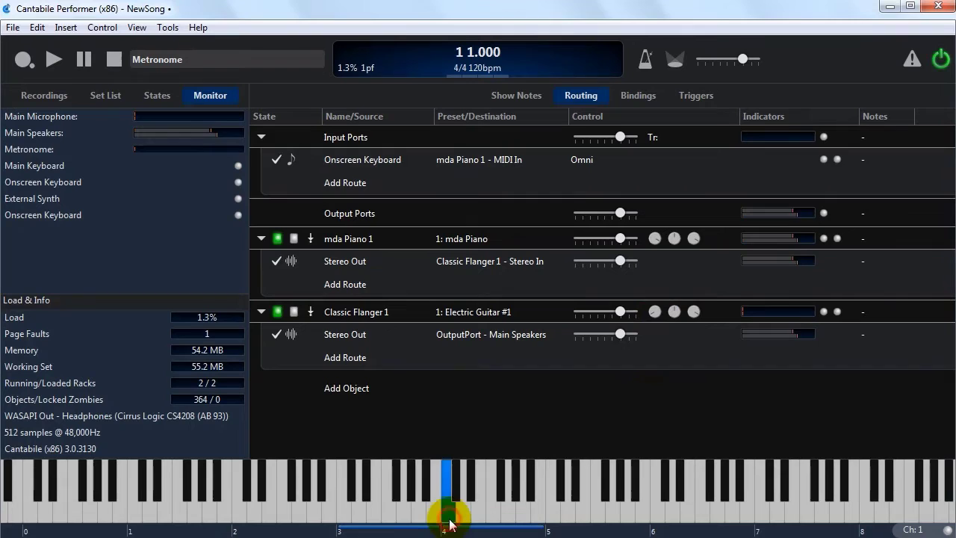
mouse_move(449, 521)
mouse_down()
mouse_move(478, 515)
mouse_move(448, 514)
mouse_up()
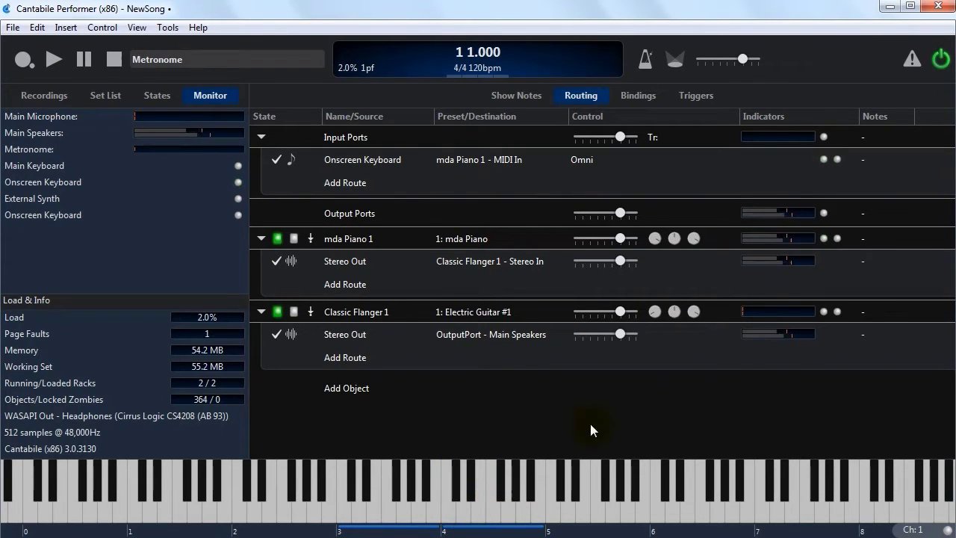
Set the flanger's Wet/Dry mix back to about 78% Wet and play notes to hear it.
drag(649, 316, 650, 276)
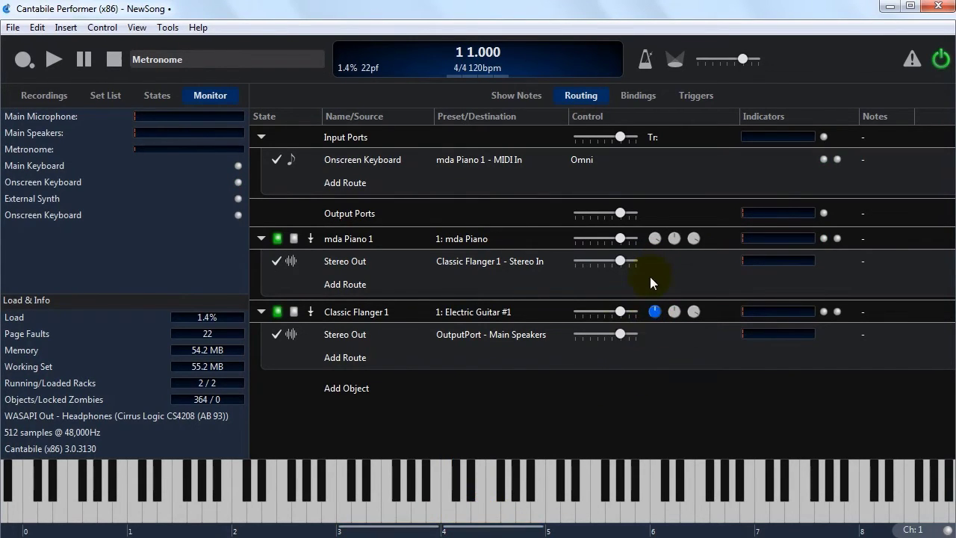
mouse_move(456, 514)
mouse_down()
mouse_move(507, 513)
mouse_move(461, 520)
mouse_move(448, 511)
mouse_move(473, 509)
mouse_move(448, 513)
mouse_up()
click(657, 311)
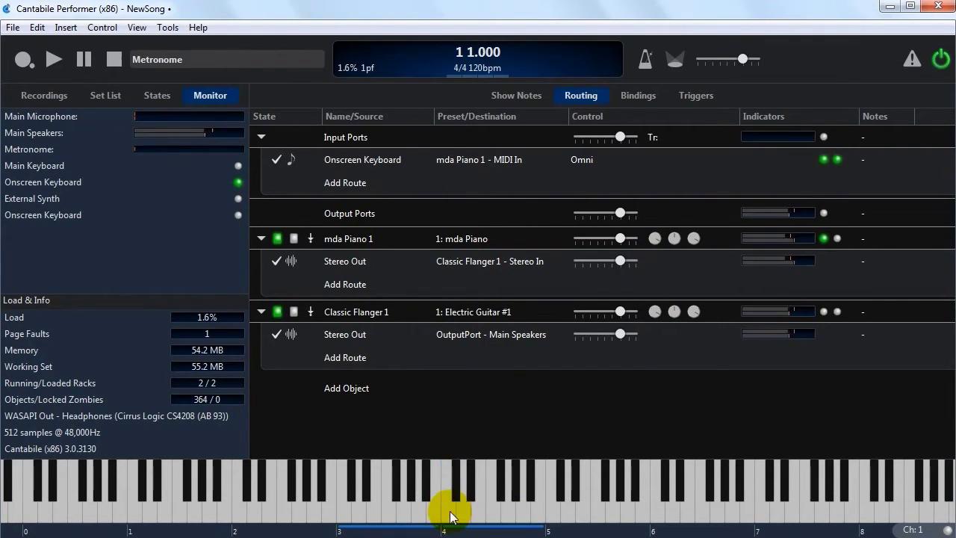
double_click(367, 240)
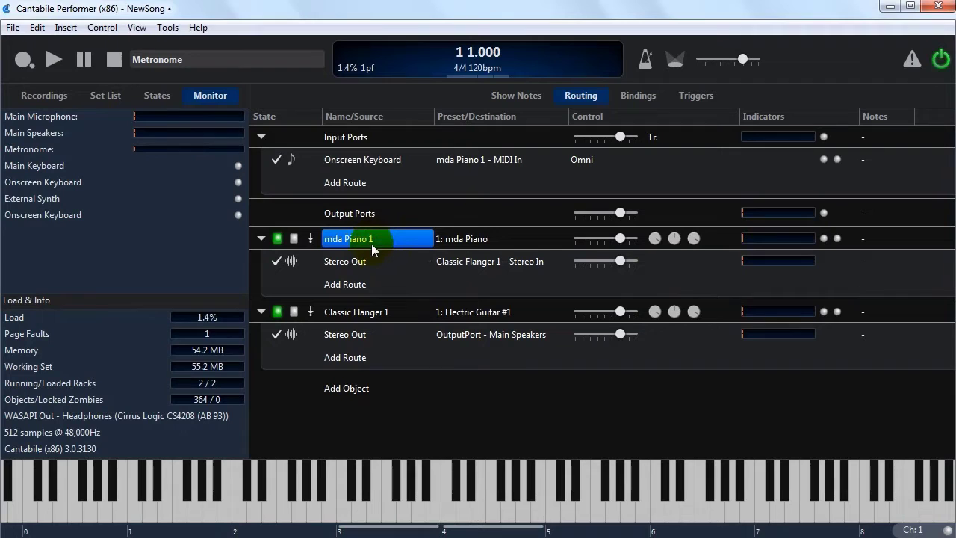
right_click(376, 239)
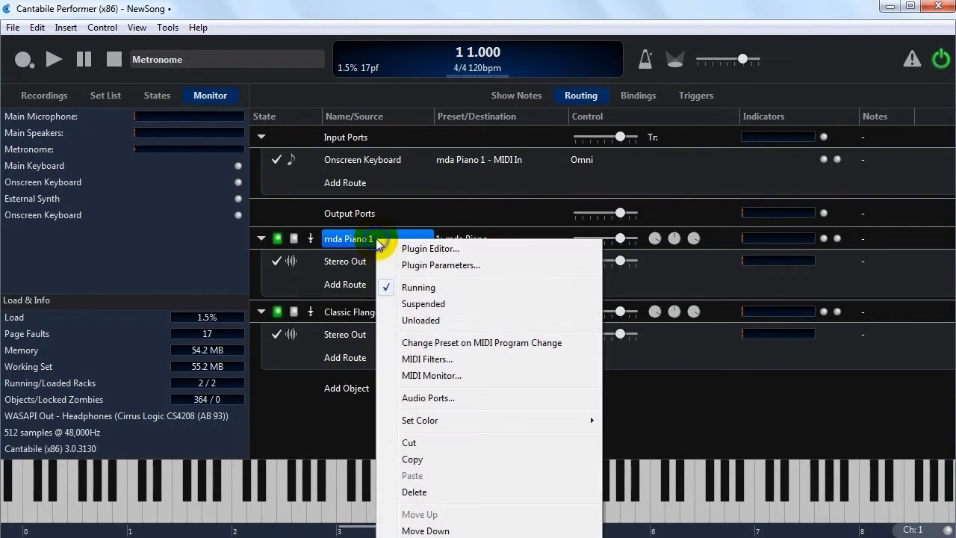
click(427, 398)
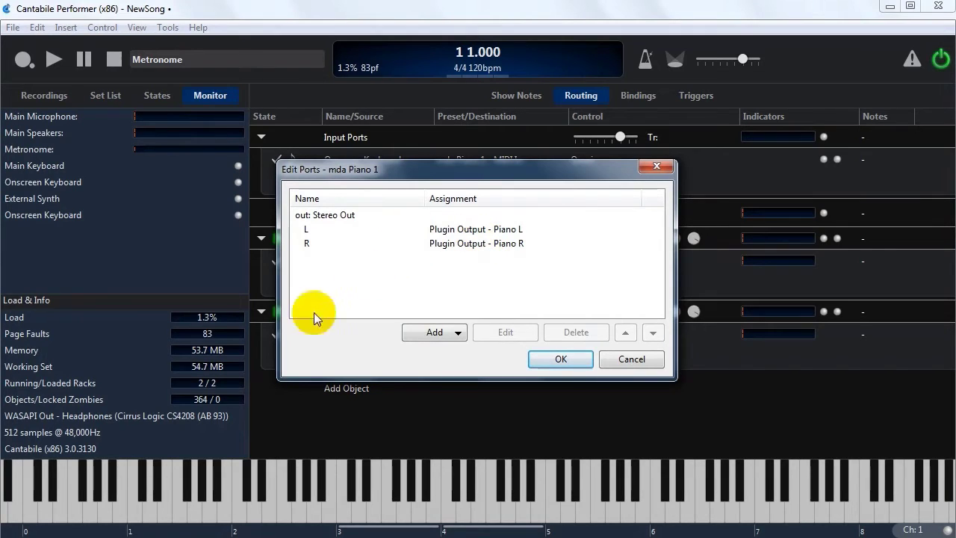
click(612, 362)
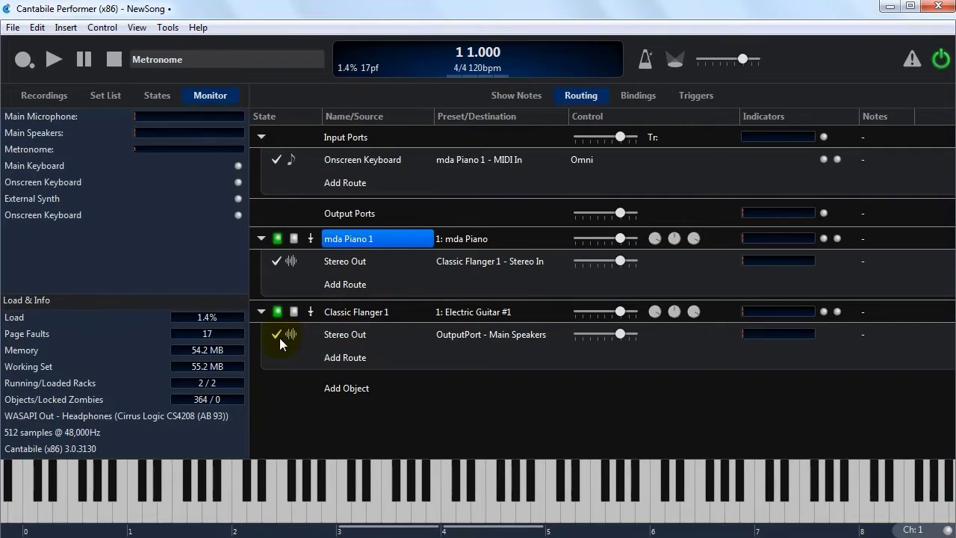
click(620, 334)
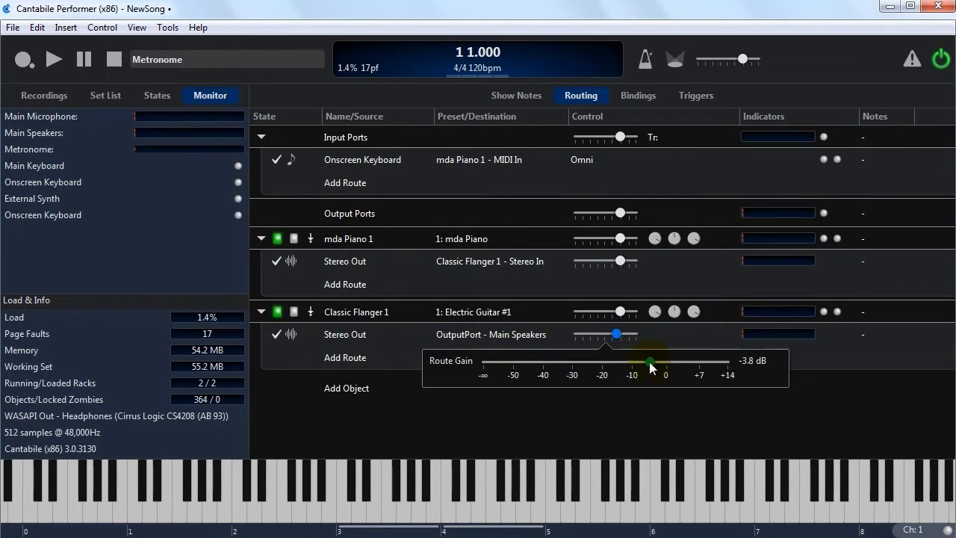
drag(671, 376, 602, 375)
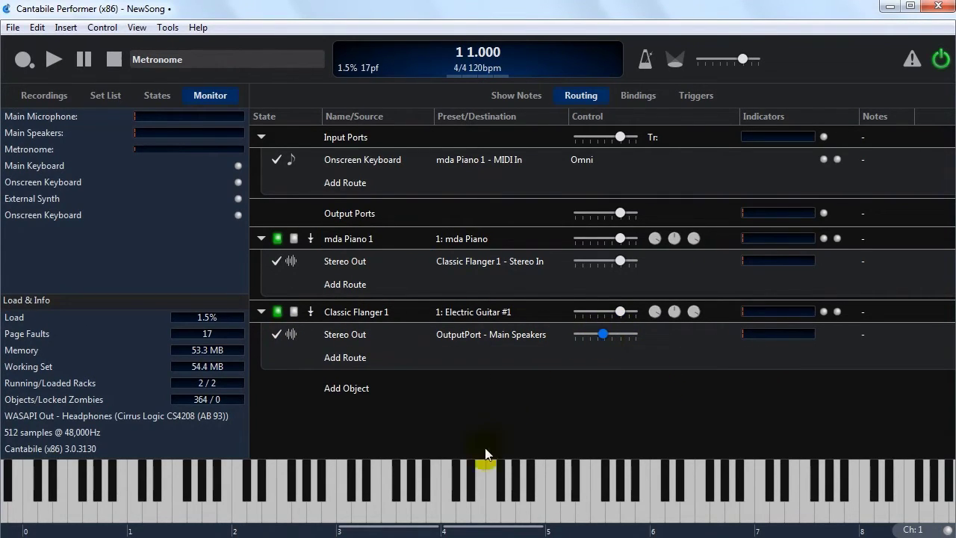
click(491, 512)
click(521, 514)
click(444, 514)
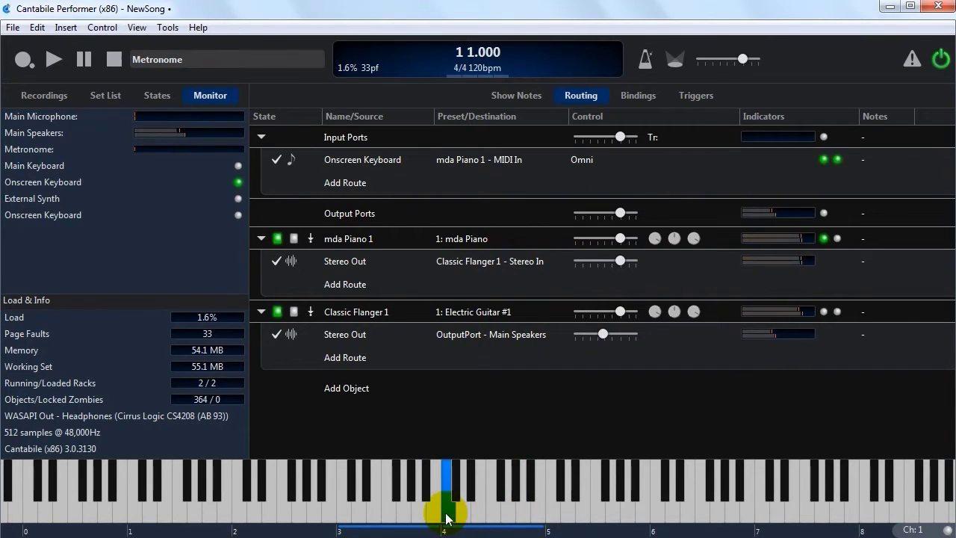
drag(604, 334, 671, 376)
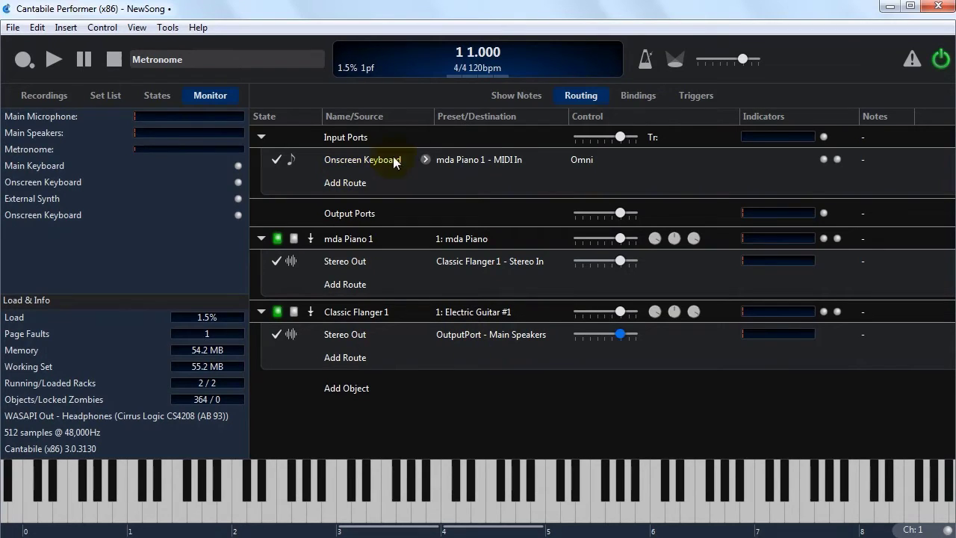
Check the keyboard-to-piano MIDI route settings unchanged, then delete the Classic Flanger 1 rack.
double_click(580, 160)
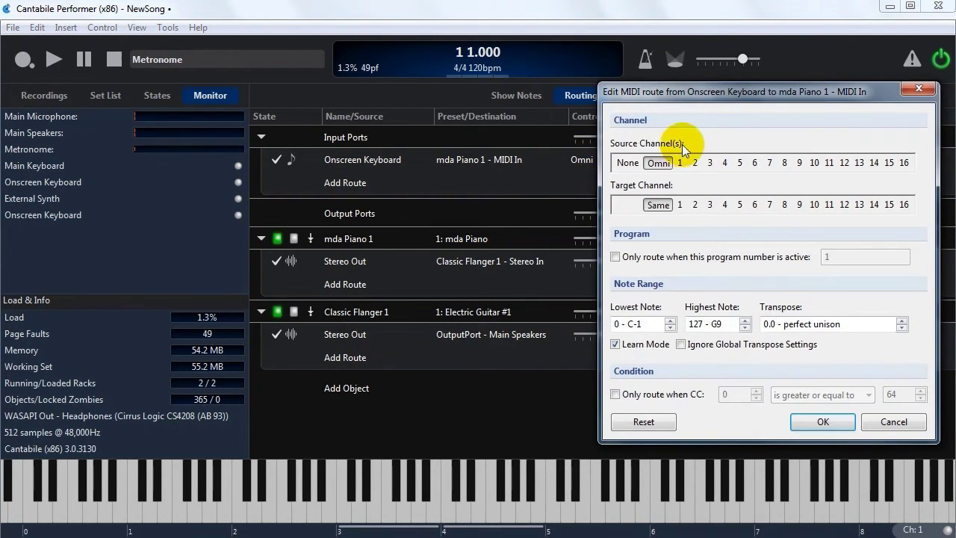
click(870, 425)
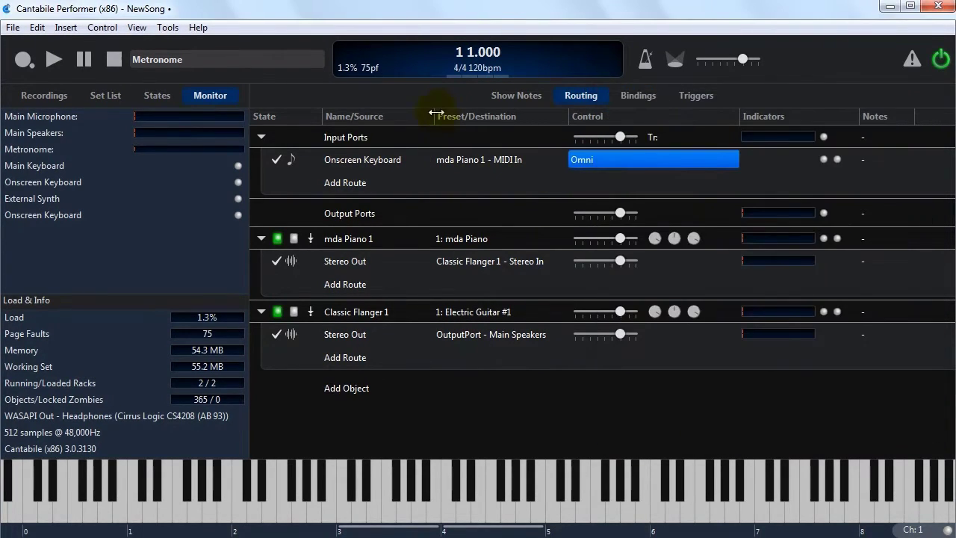
click(355, 314)
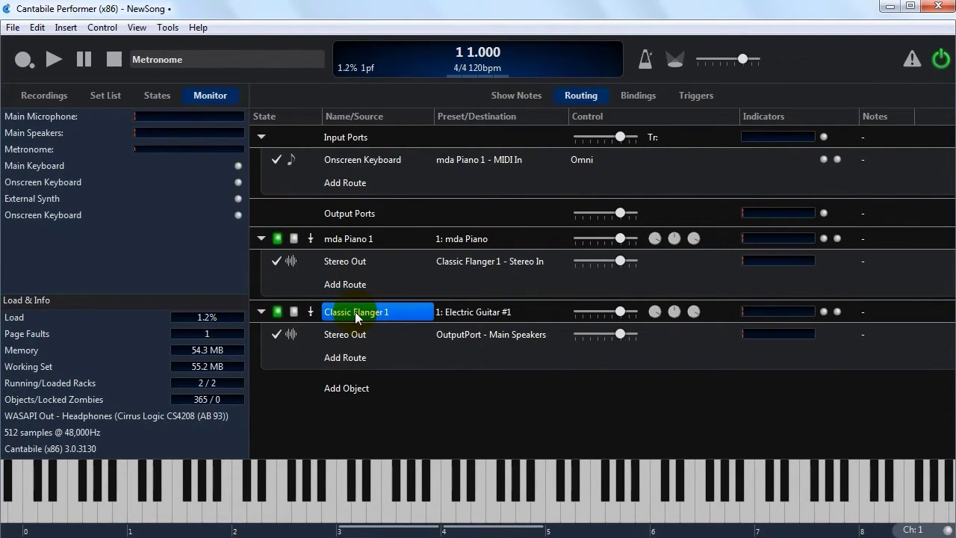
key(Delete)
Insert the DVS Saxophone plugin by searching 'sax'.
click(358, 294)
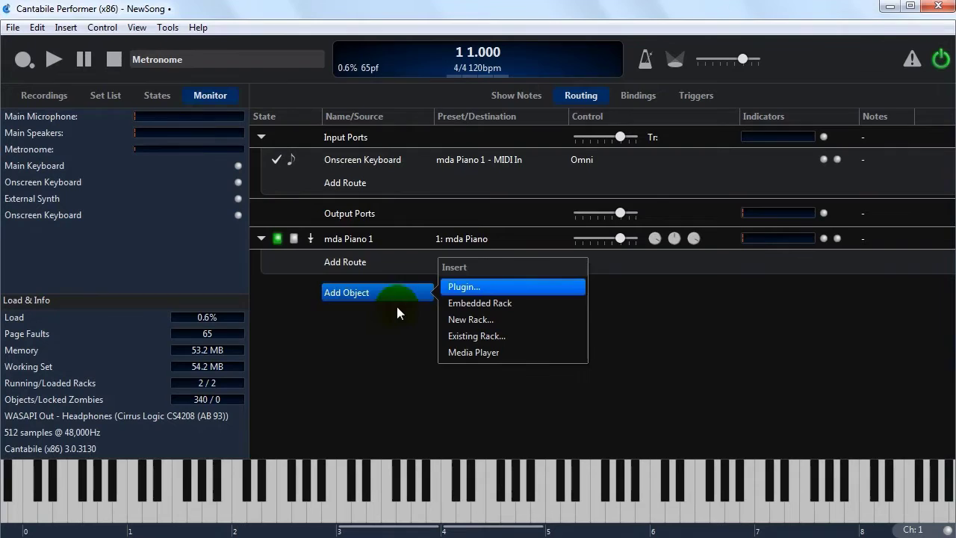
click(455, 287)
text(sax)
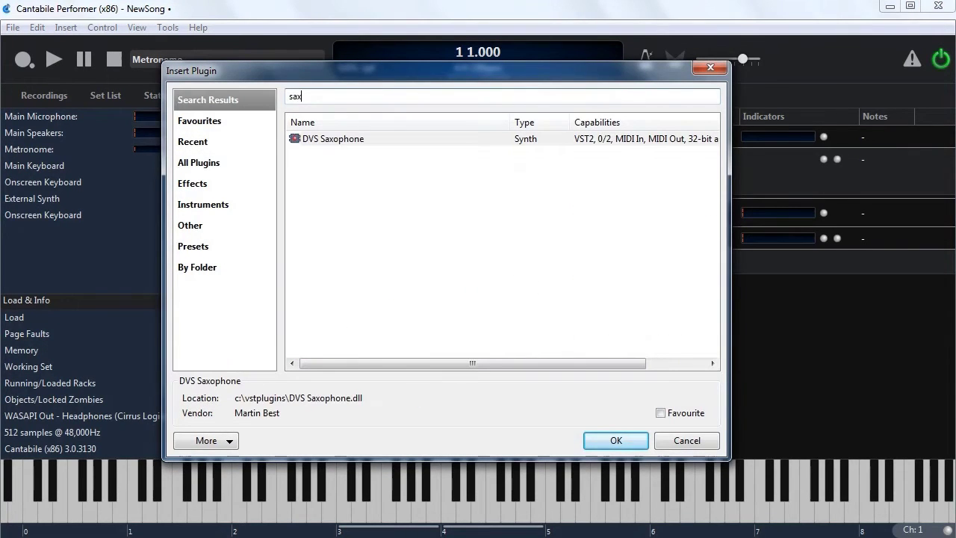
key(Return)
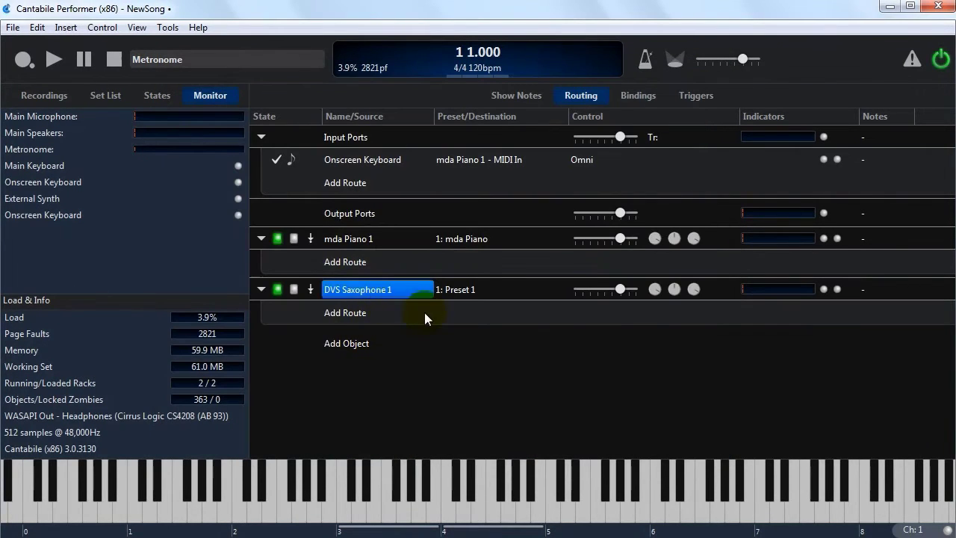
Route DVS Saxophone 1's stereo output to Main Speakers.
click(424, 314)
click(454, 343)
click(470, 314)
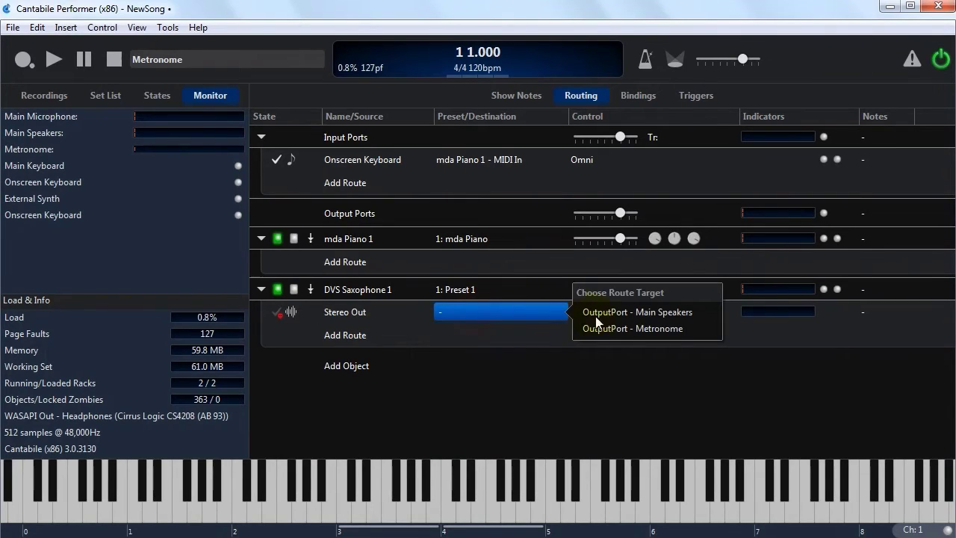
click(618, 313)
Route mda Piano 1's Stereo Out directly to 'OutputPort - Main Speakers'.
click(381, 261)
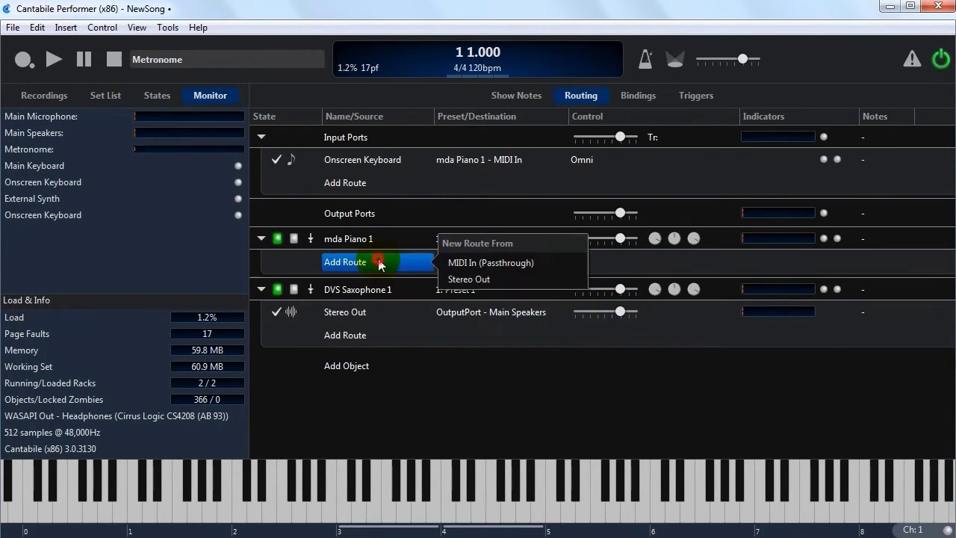
click(469, 279)
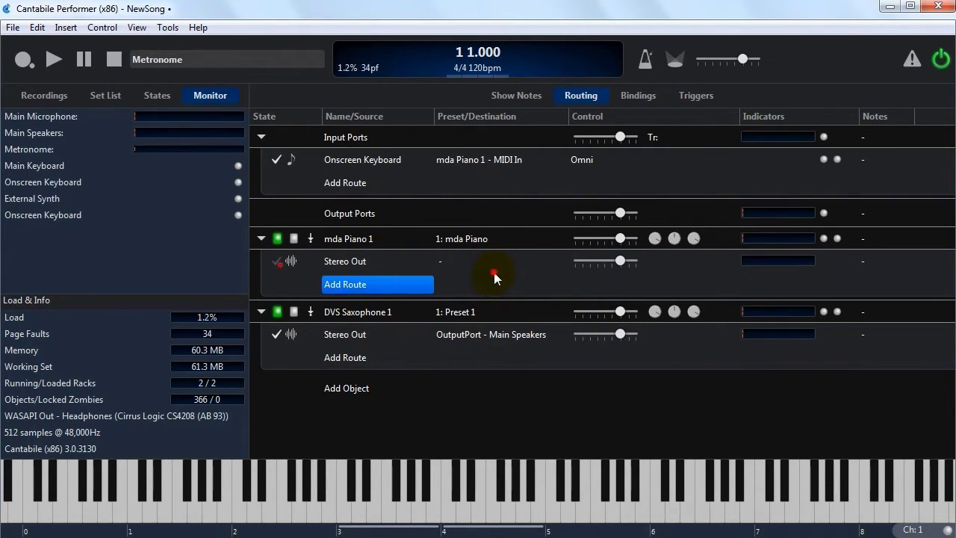
click(511, 261)
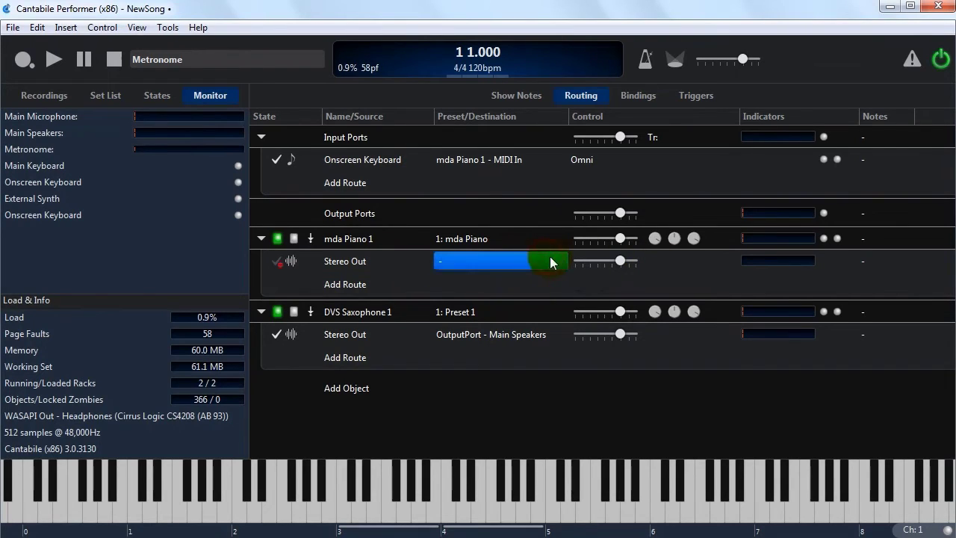
click(545, 266)
click(645, 263)
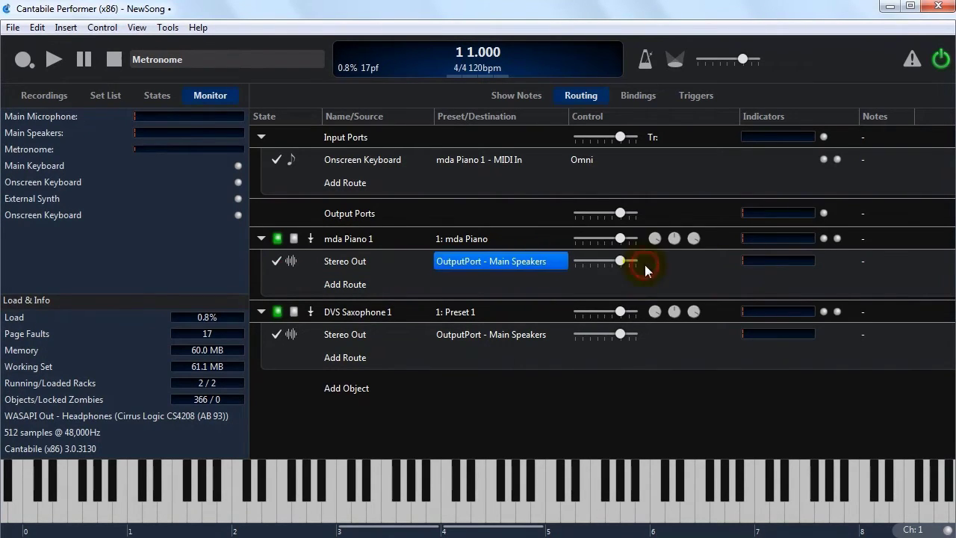
Add a second Onscreen Keyboard route targeting 'DVS Saxophone 1 - MIDI In'.
click(354, 183)
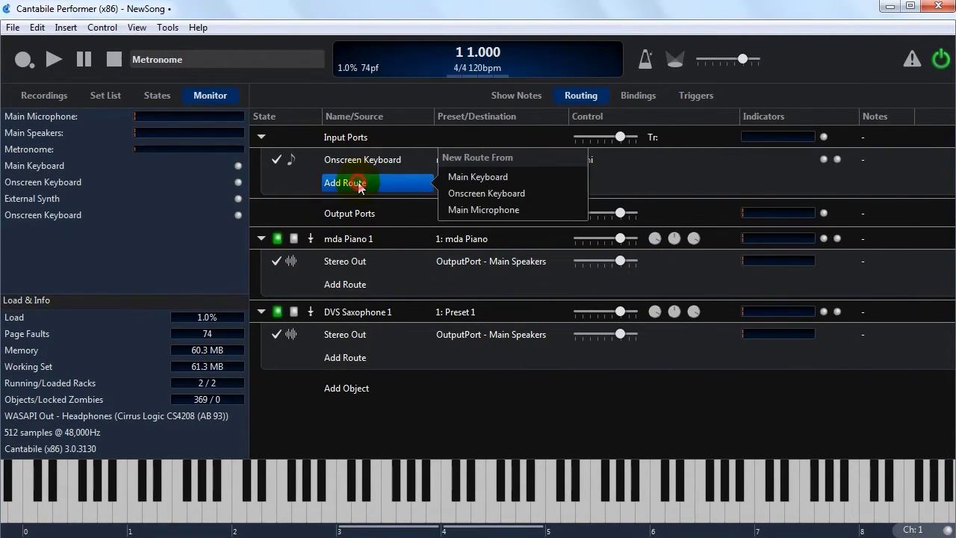
click(478, 194)
click(514, 181)
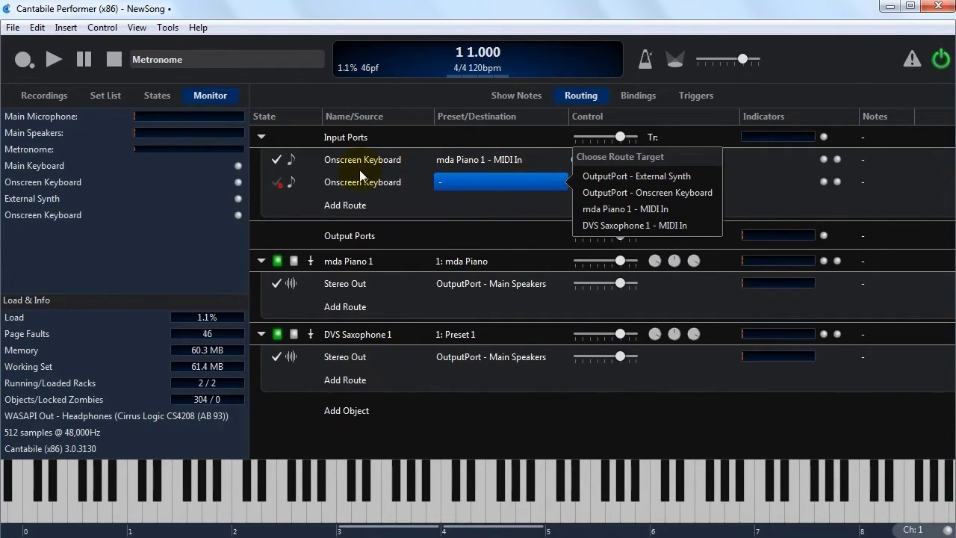
click(621, 225)
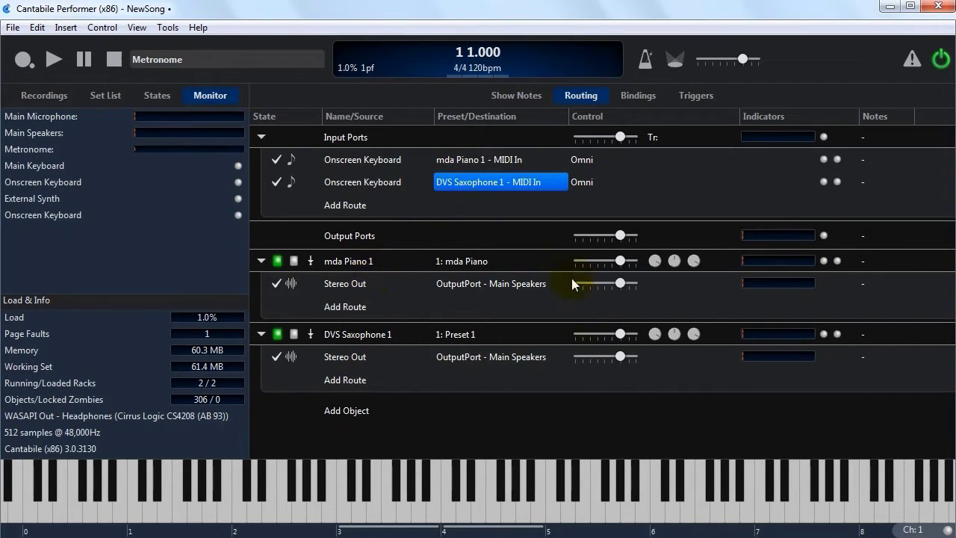
Play test notes on the onscreen keyboard to hear piano and saxophone together.
click(363, 182)
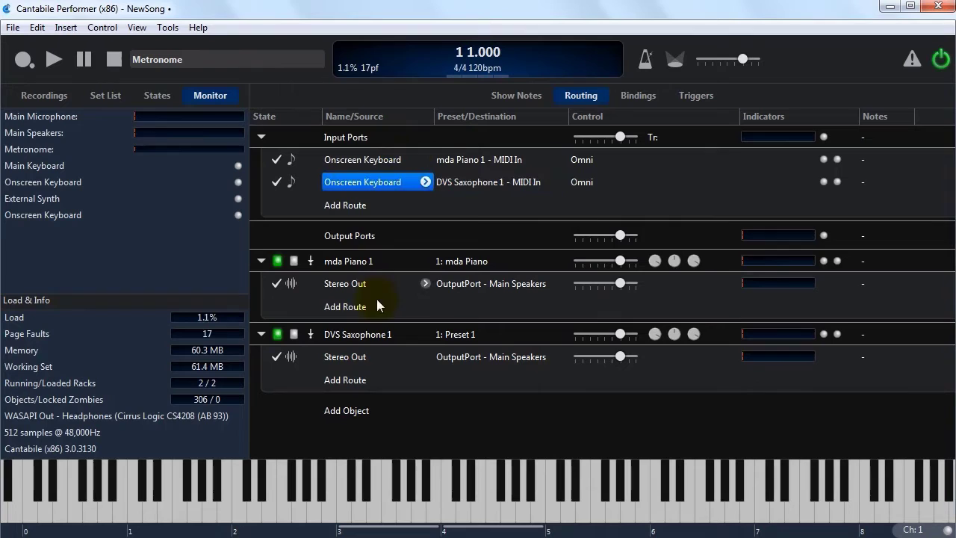
click(448, 514)
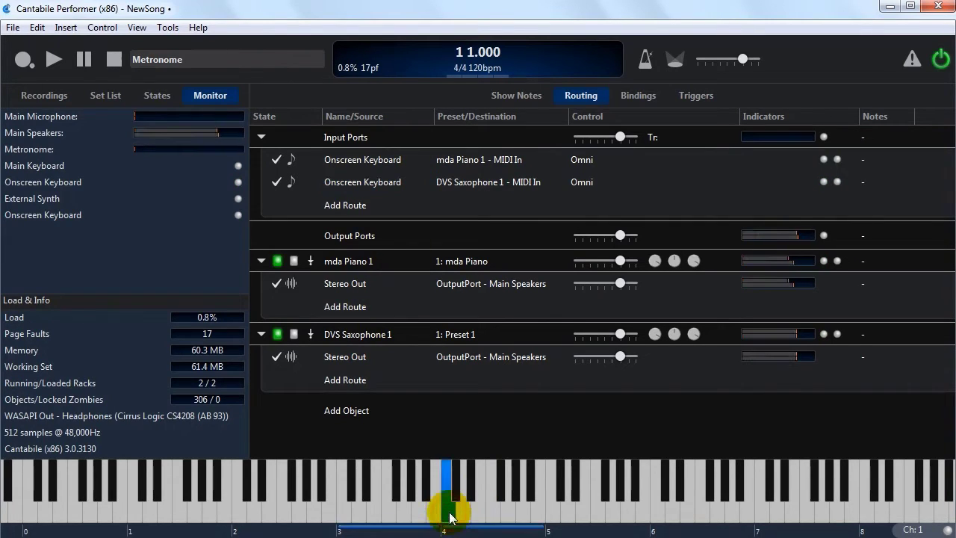
click(344, 514)
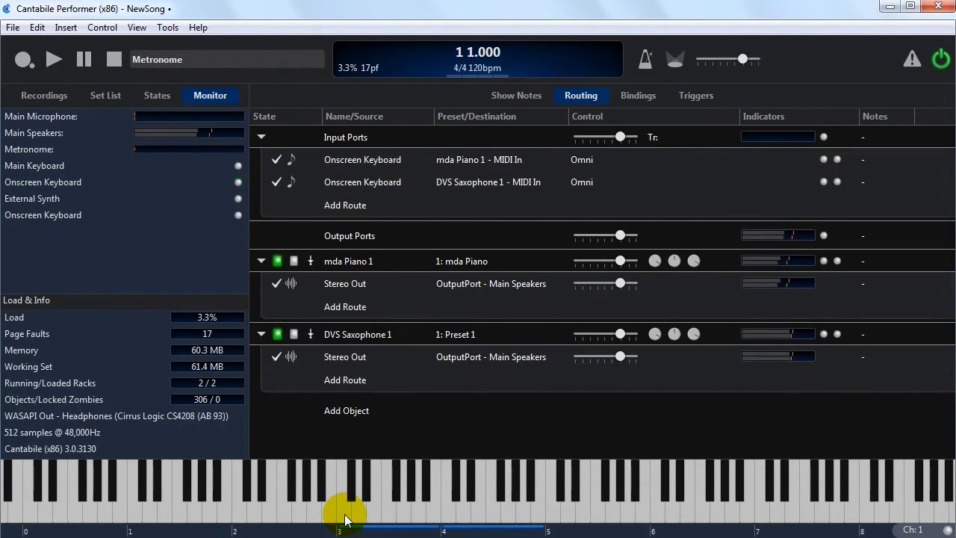
click(452, 508)
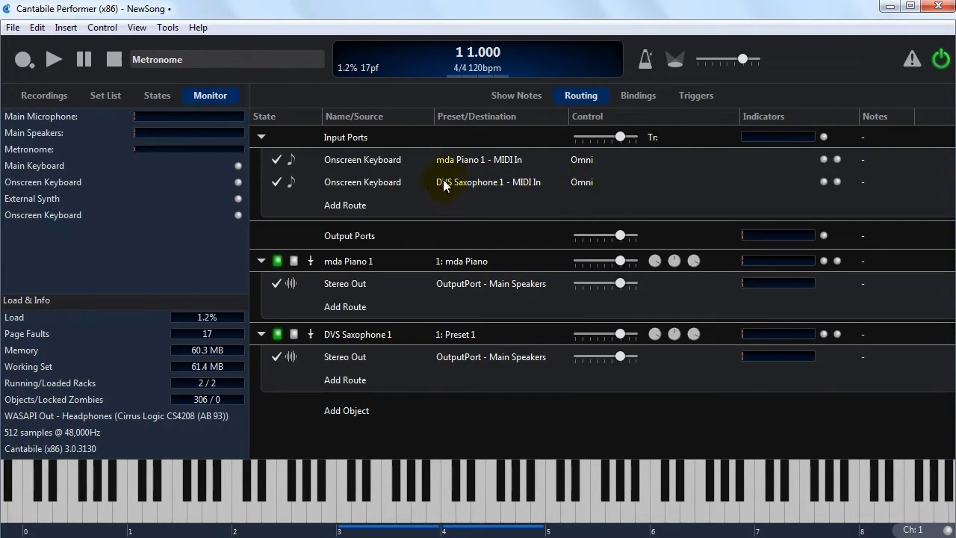
Limit the piano route to source channel 1 and the saxophone route to channel 2.
double_click(580, 159)
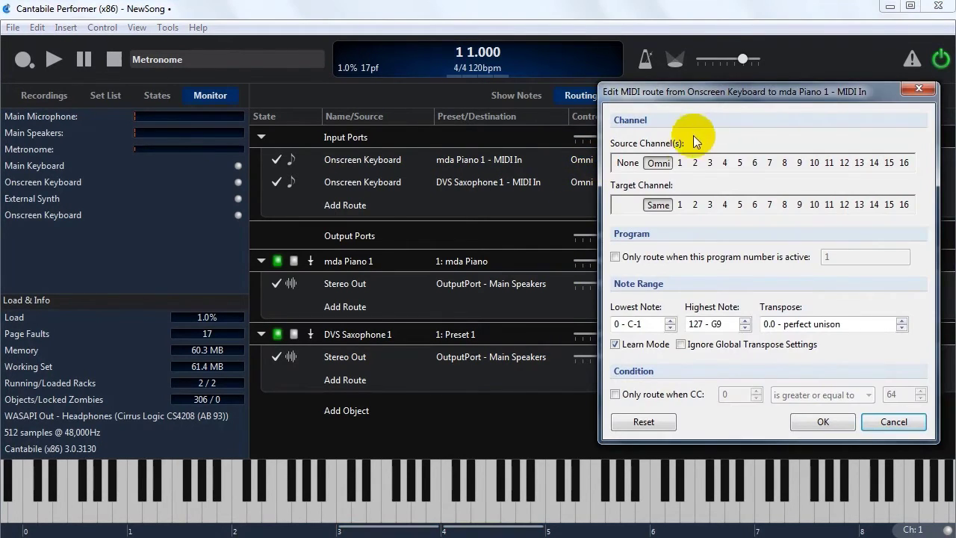
click(678, 163)
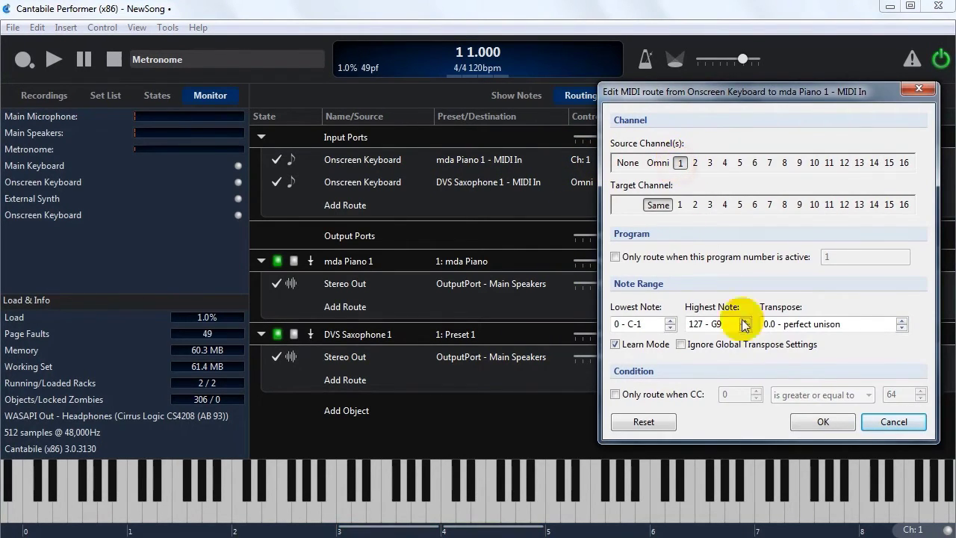
click(815, 419)
double_click(584, 181)
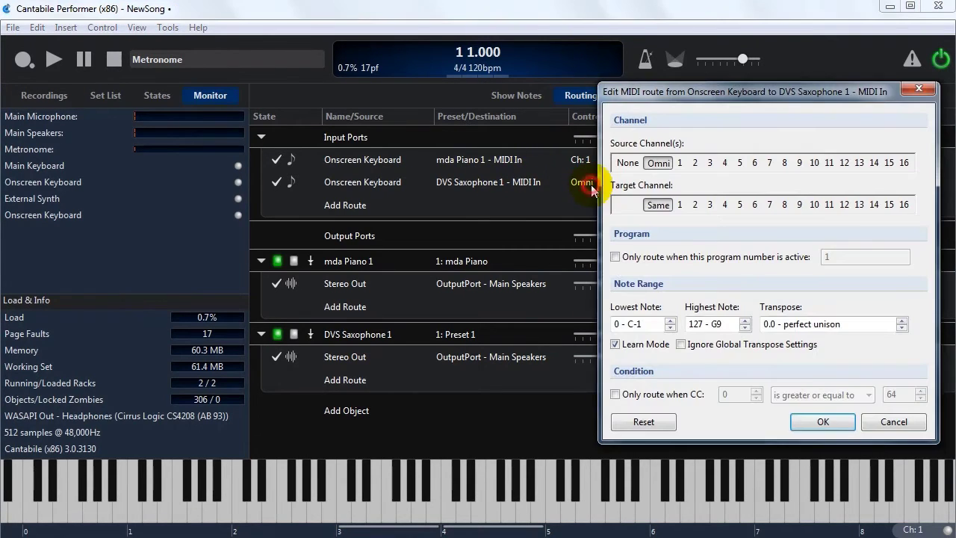
click(695, 163)
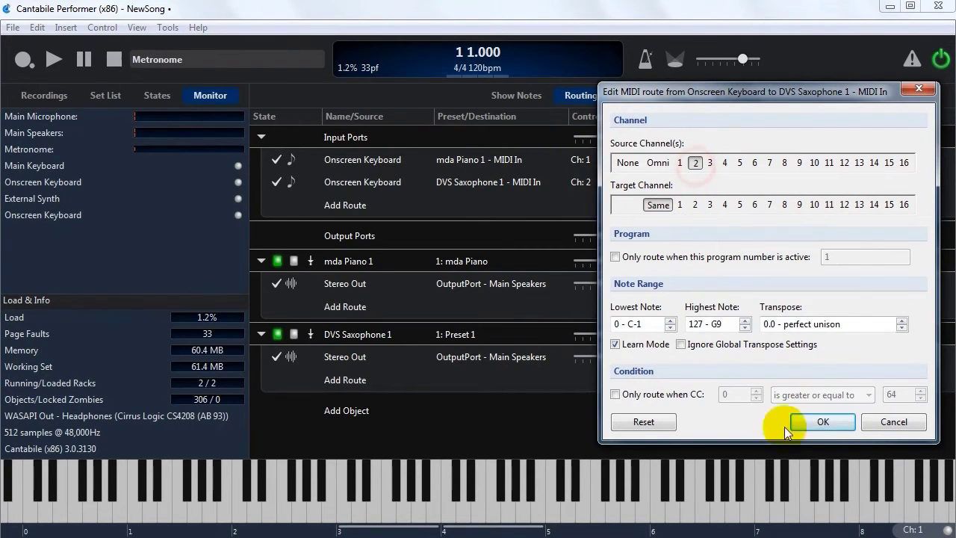
click(830, 422)
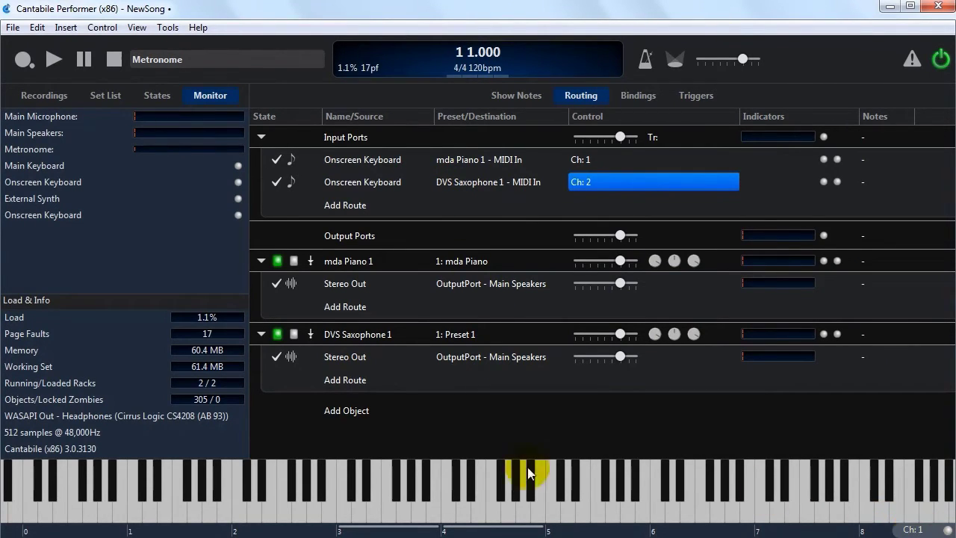
Test a note on channel 1, then switch the onscreen keyboard to Channel 2 and test again.
mouse_move(453, 508)
mouse_down()
mouse_move(463, 523)
mouse_move(478, 514)
mouse_move(447, 514)
mouse_up()
click(913, 529)
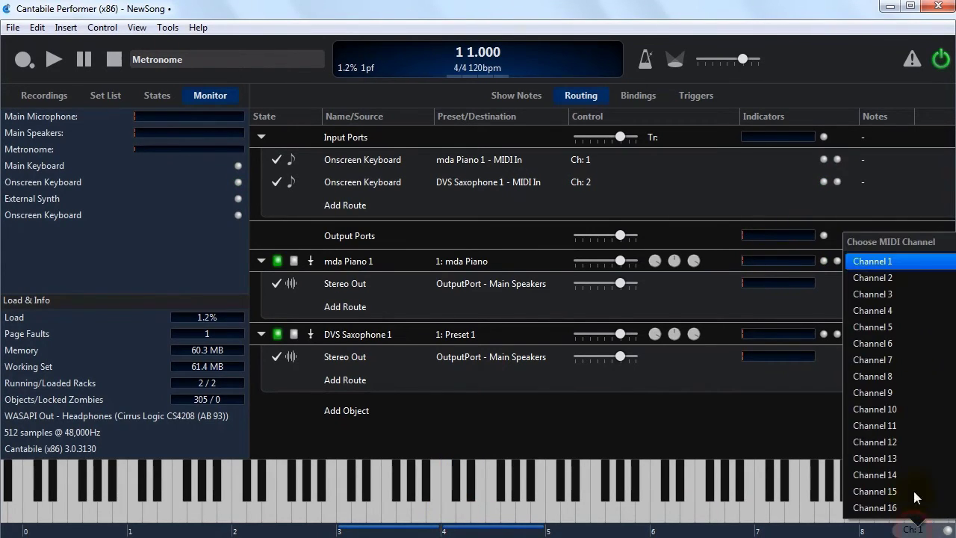
click(901, 280)
drag(478, 513, 453, 513)
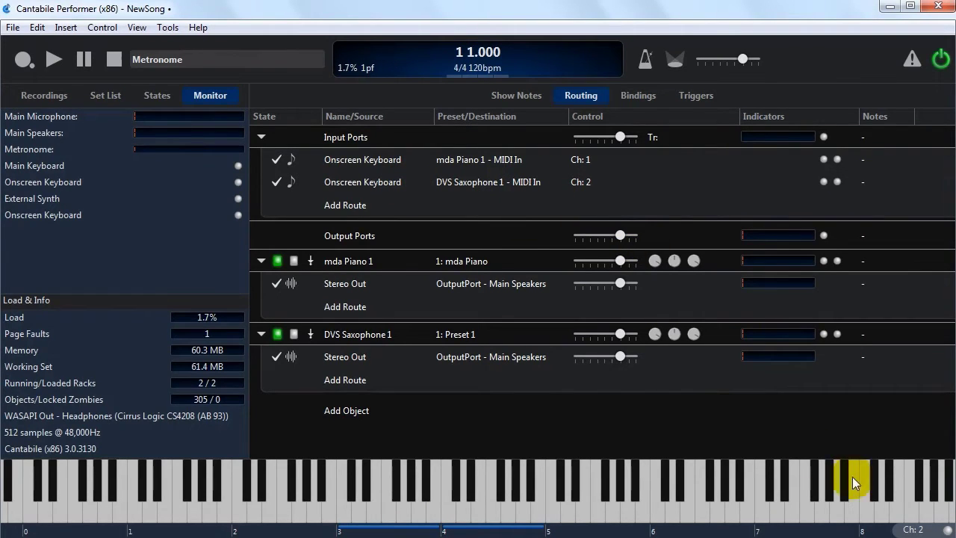
Set the onscreen keyboard back to Channel 1 and the saxophone route to source channel 1.
click(913, 528)
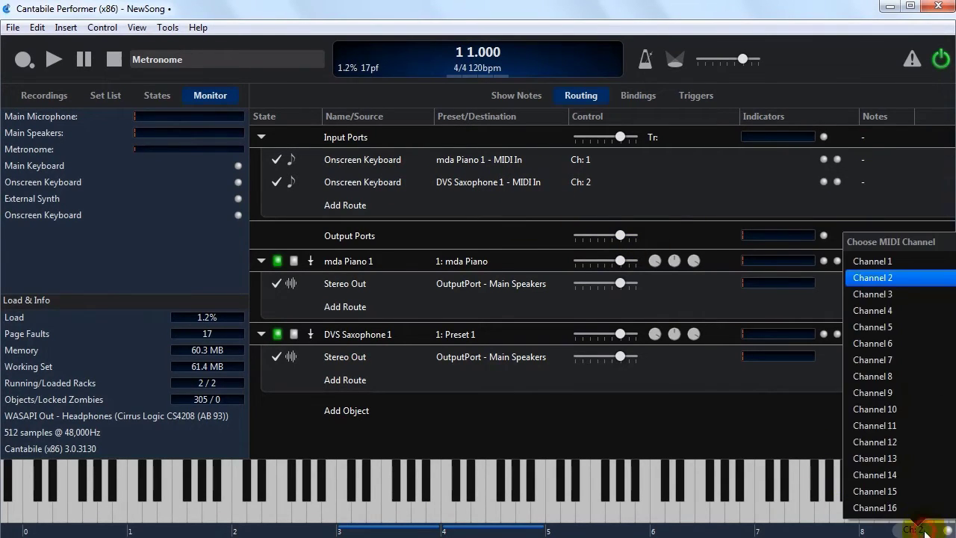
click(900, 263)
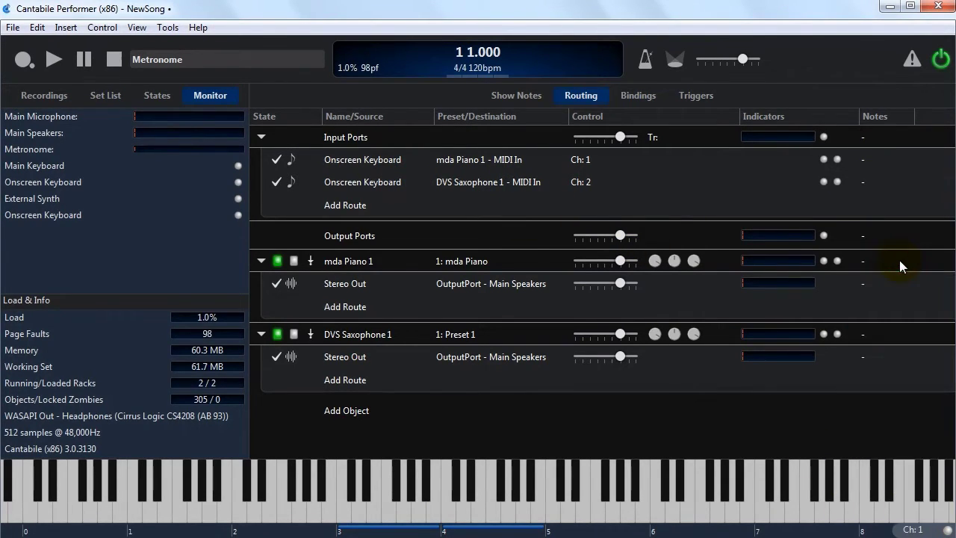
double_click(590, 181)
click(680, 162)
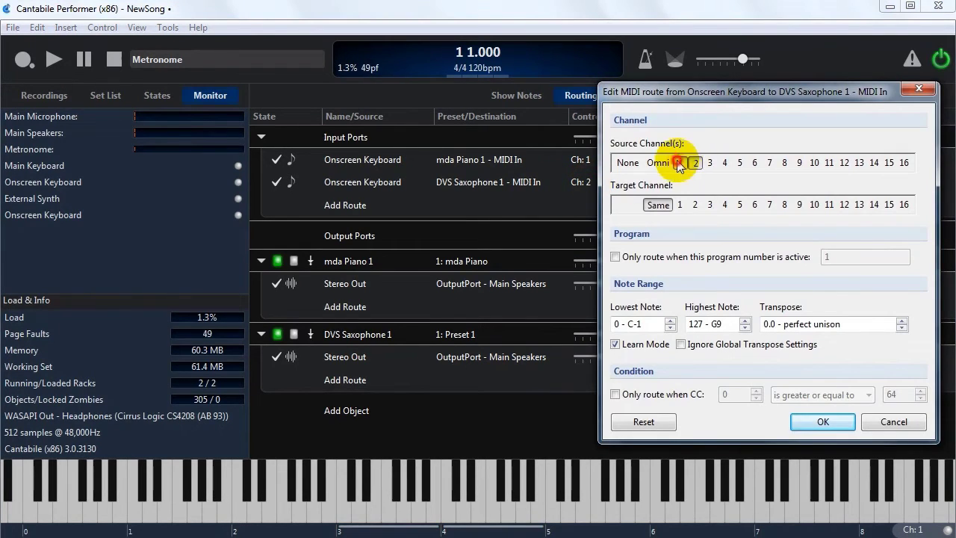
click(810, 422)
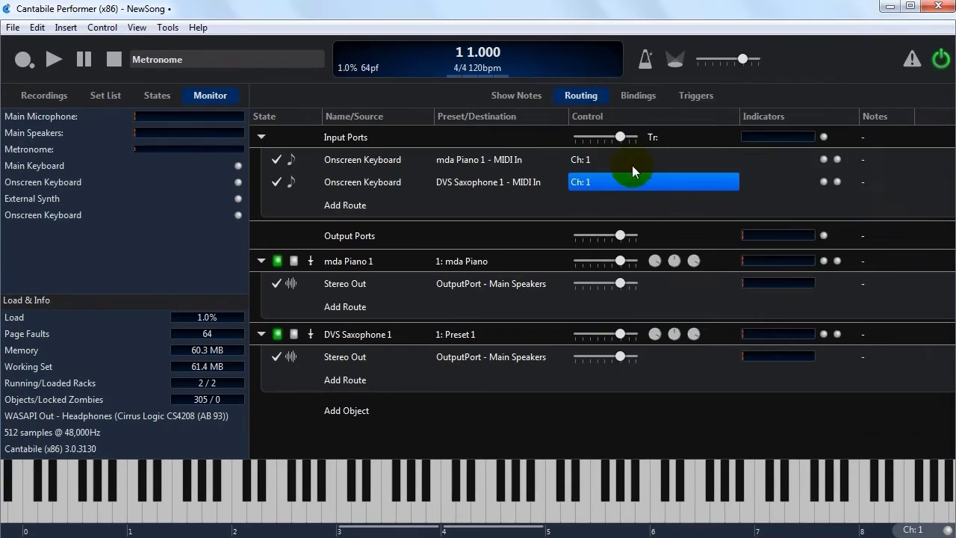
Use Learn Mode to set the piano's highest note to B3 and the saxophone's lowest note to C4.
double_click(631, 159)
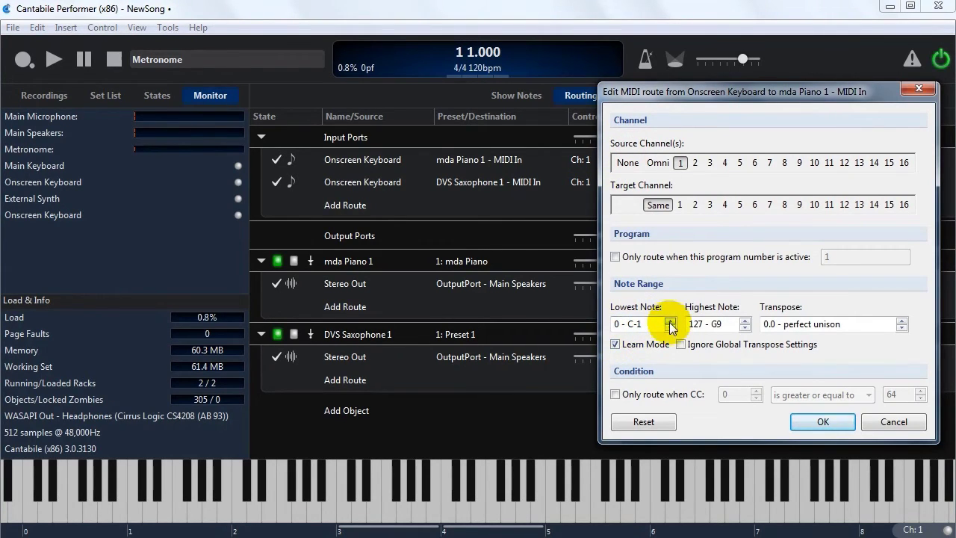
click(719, 322)
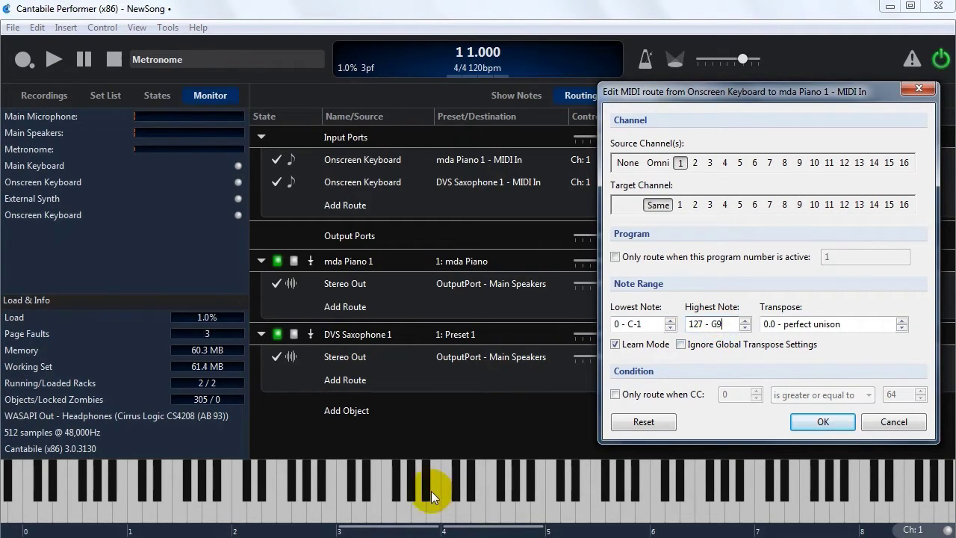
click(433, 519)
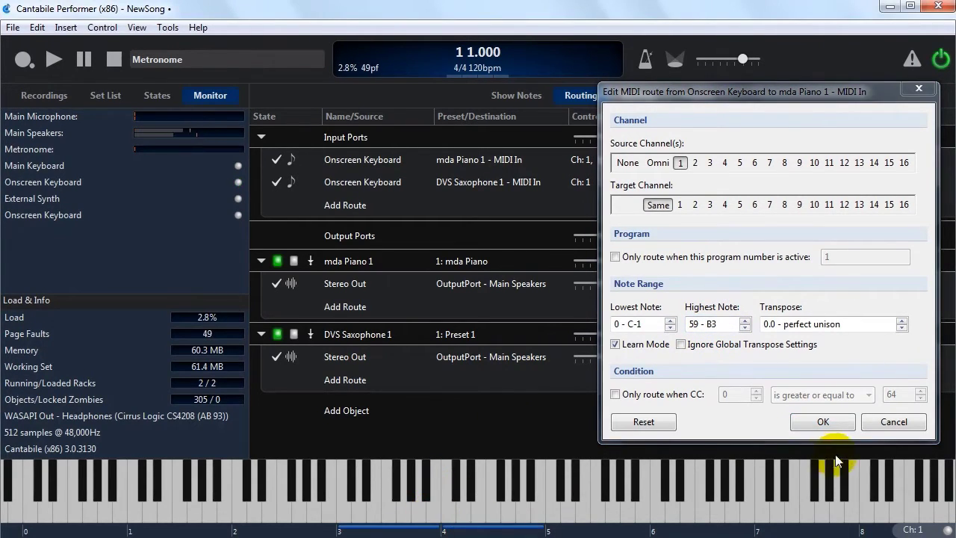
click(822, 422)
double_click(630, 182)
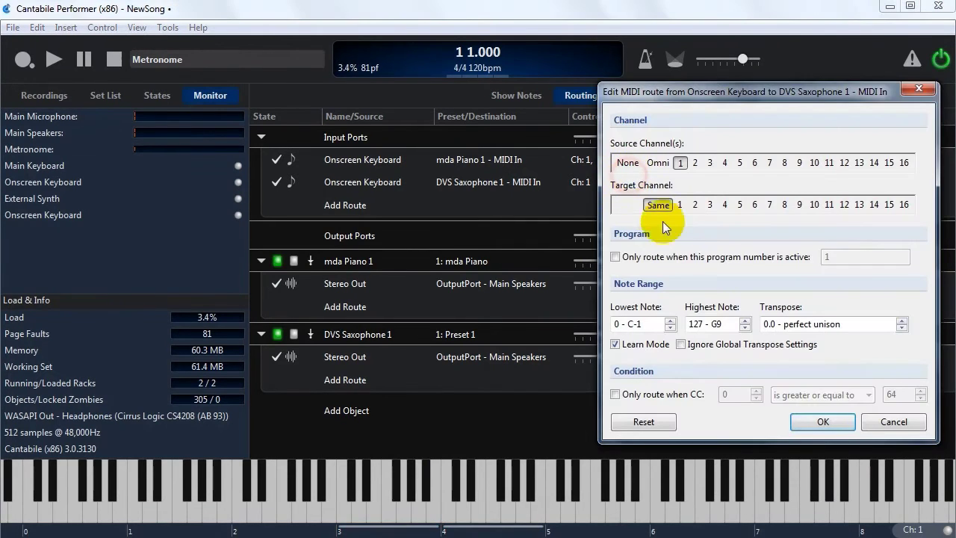
click(632, 324)
click(455, 492)
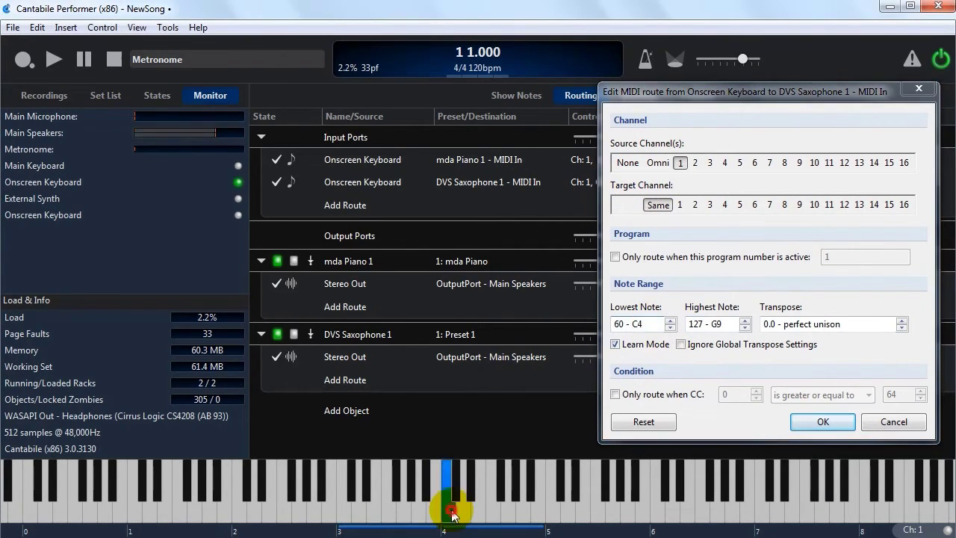
click(823, 422)
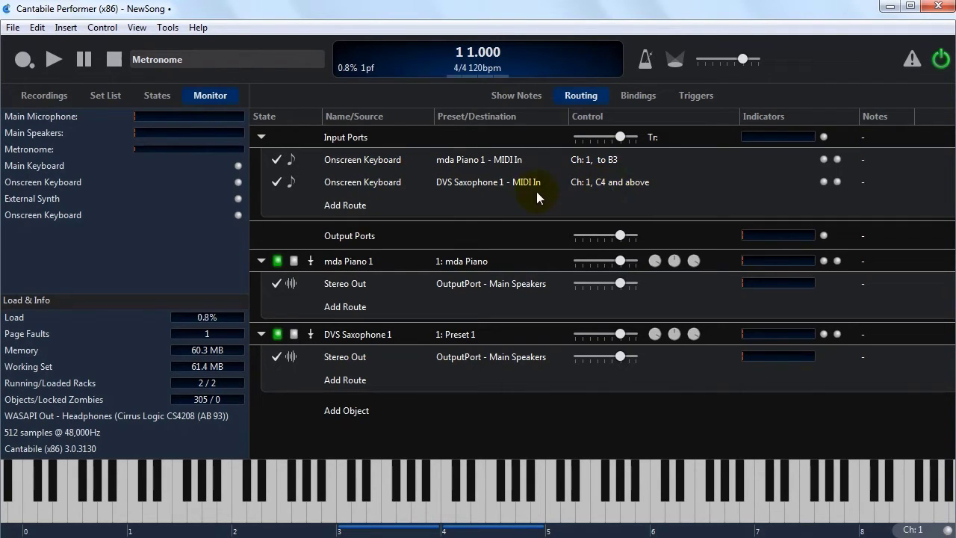
Test the keyboard split with a few notes, then select the Onscreen Keyboard → DVS Saxophone 1 route.
click(343, 514)
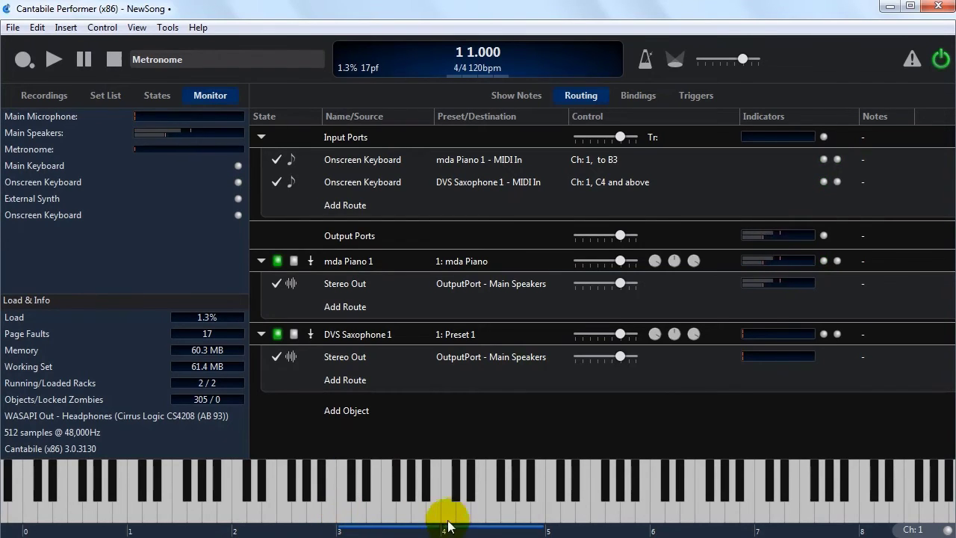
mouse_move(452, 516)
mouse_down()
mouse_move(490, 519)
mouse_move(459, 521)
mouse_up()
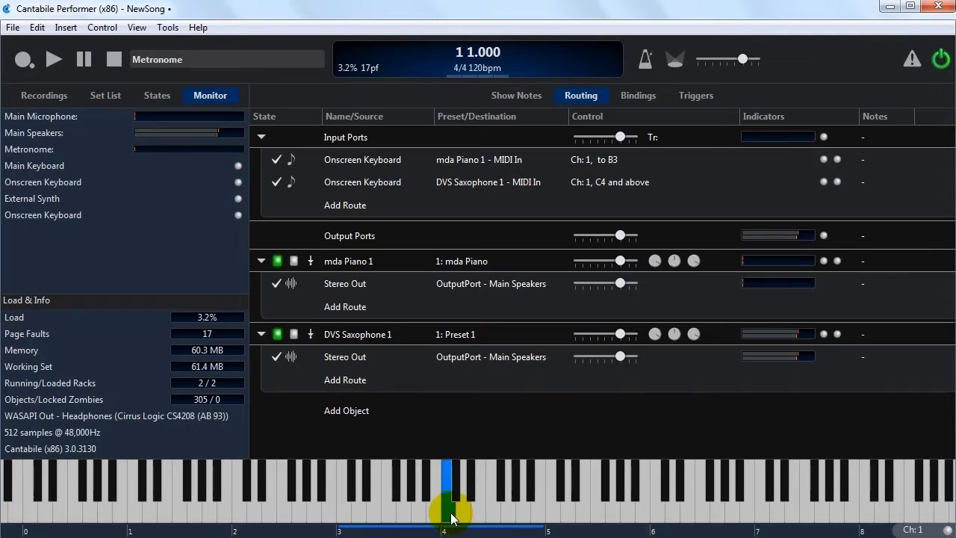
click(335, 515)
click(336, 516)
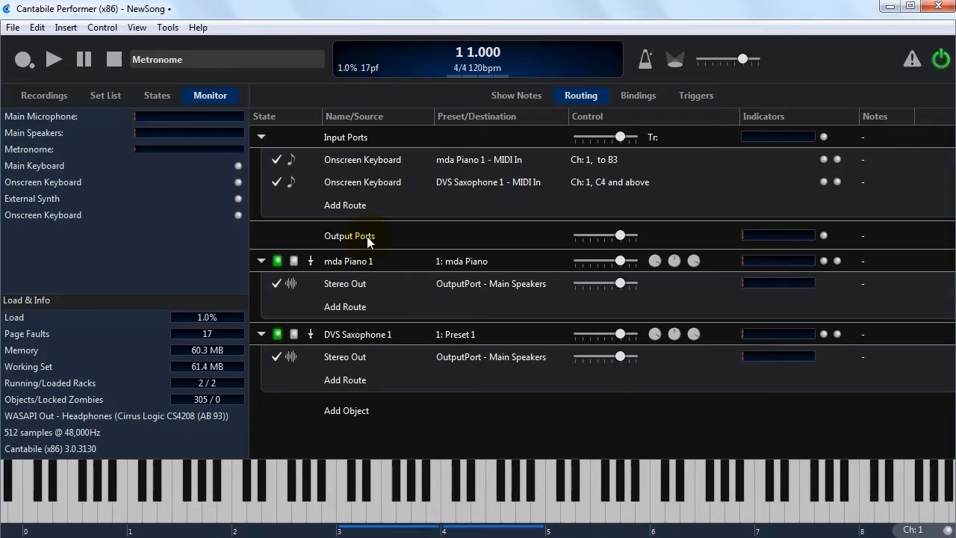
click(400, 187)
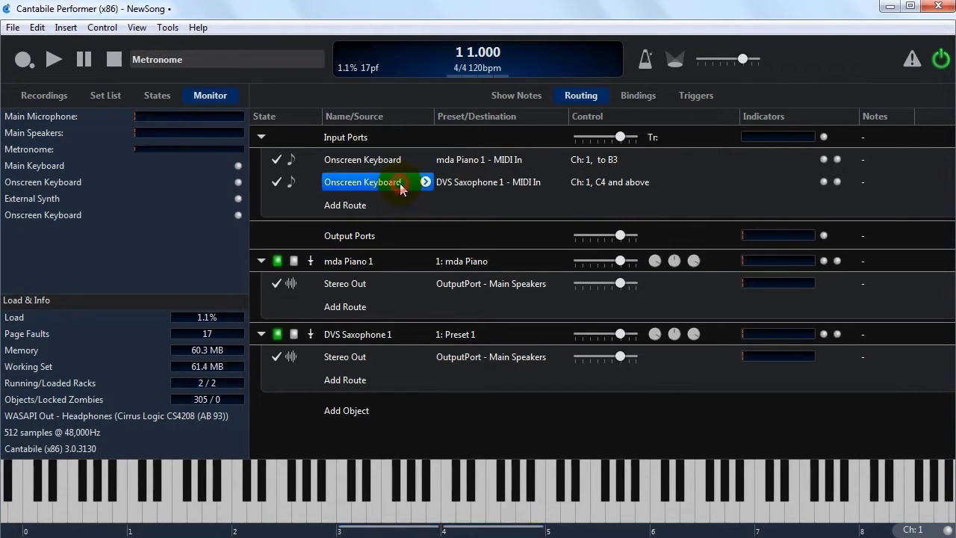
right_click(388, 188)
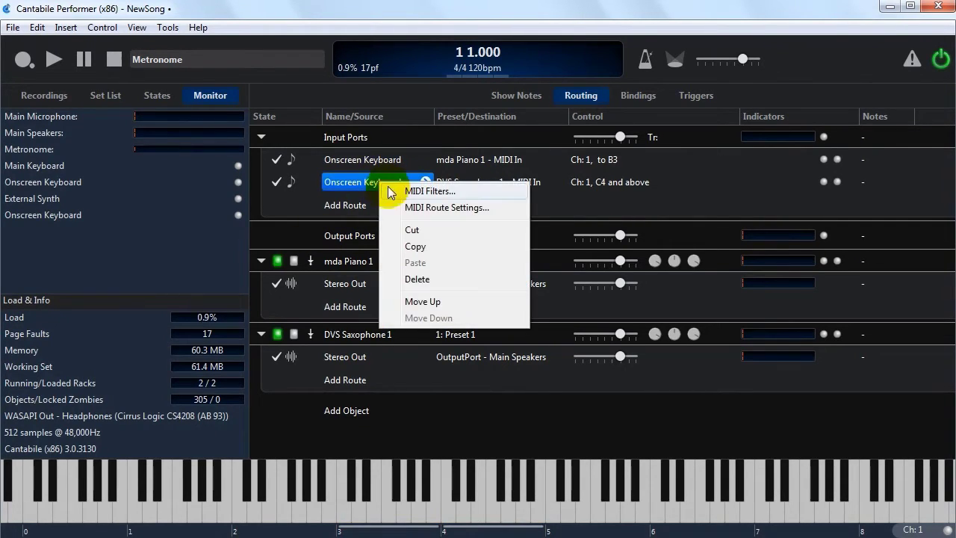
click(398, 192)
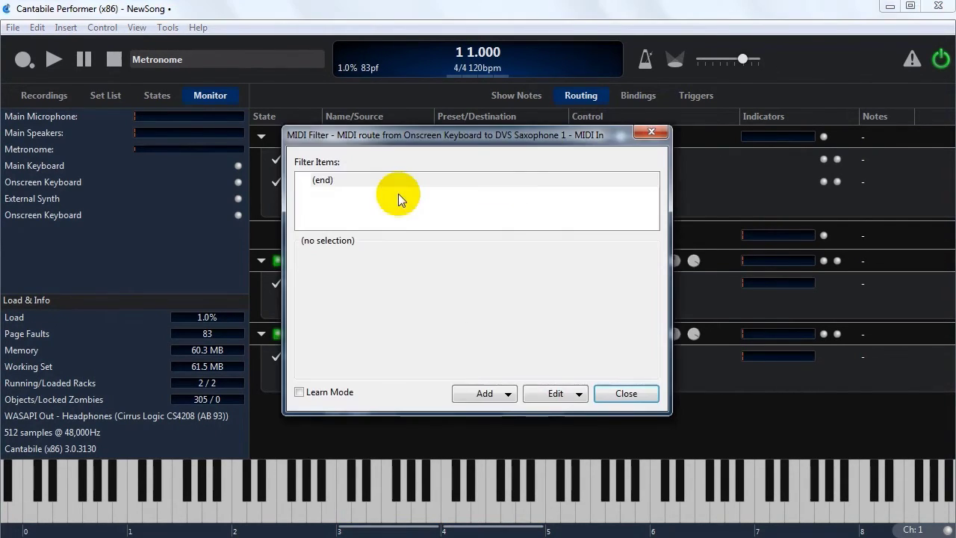
click(469, 392)
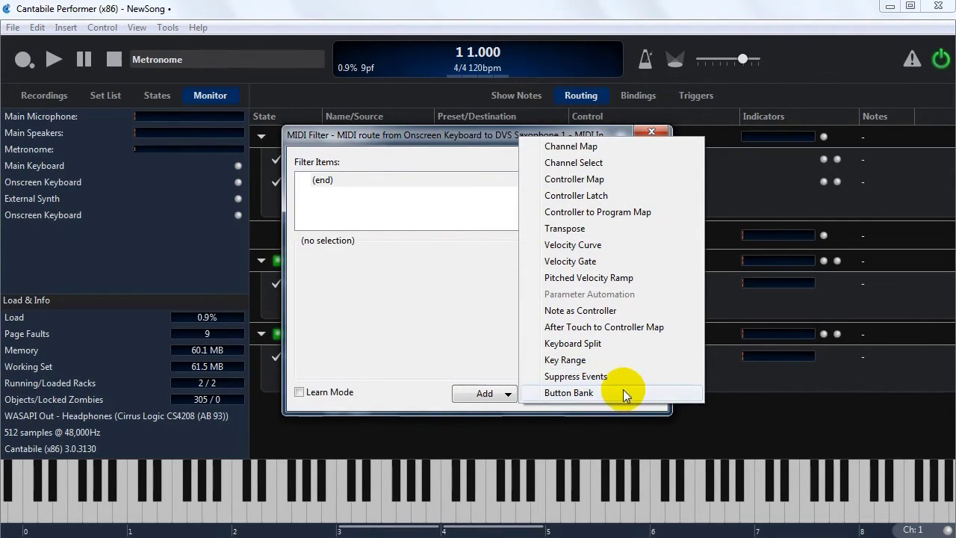
click(457, 363)
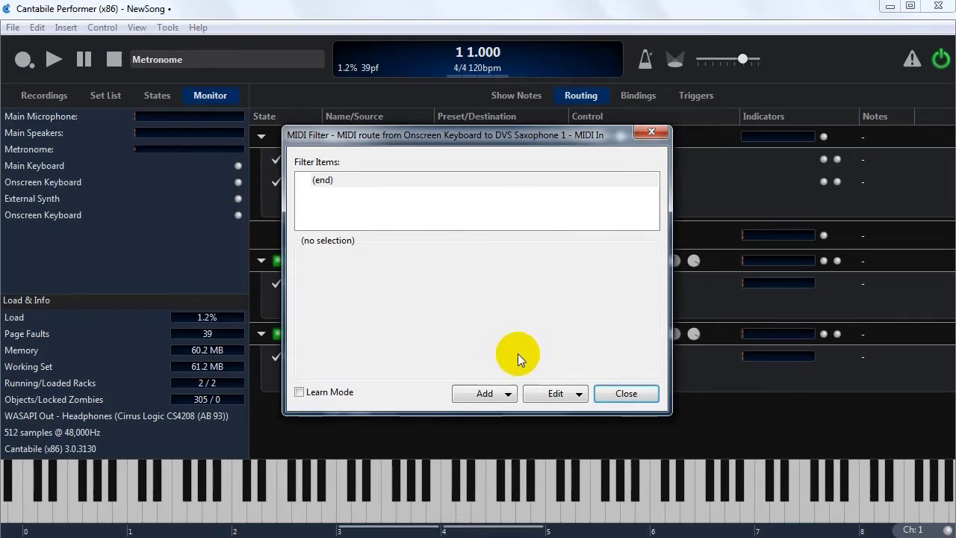
click(619, 394)
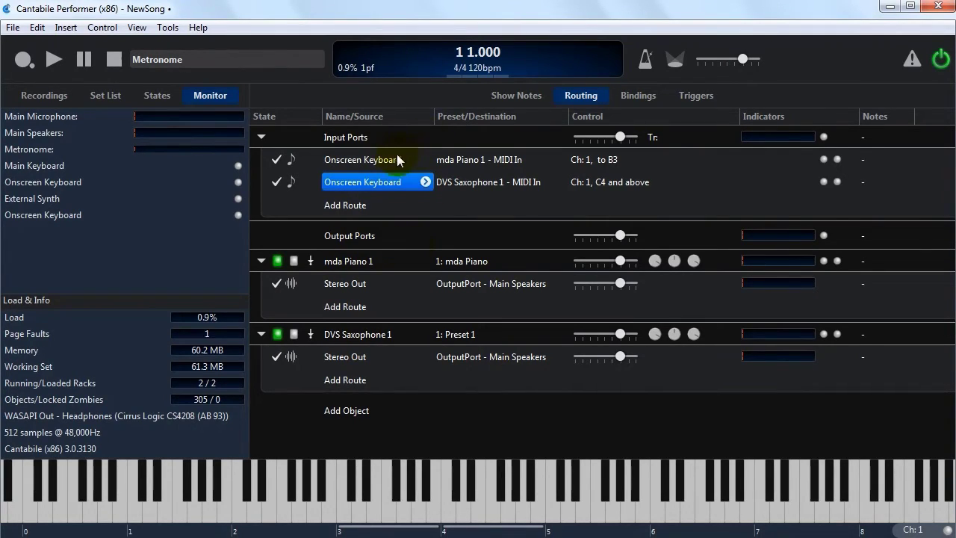
click(378, 261)
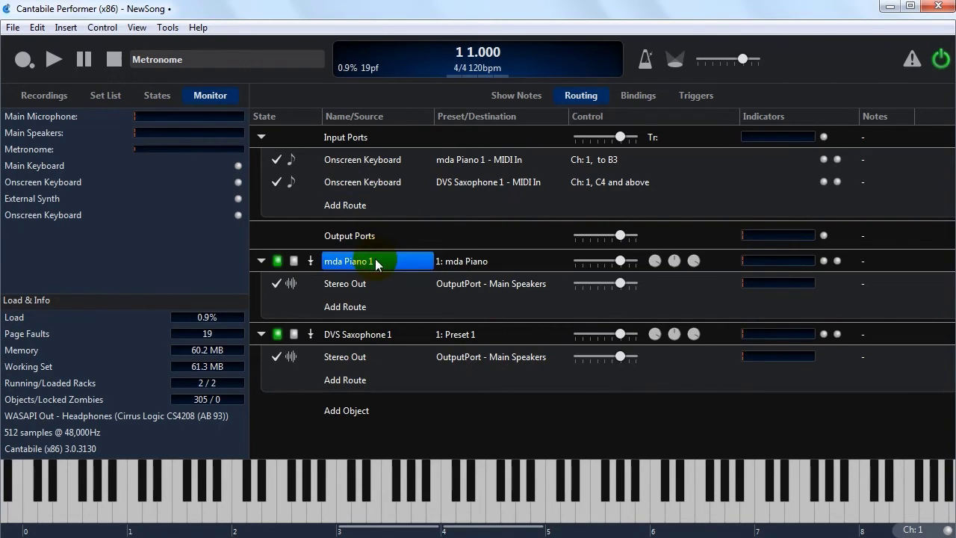
right_click(378, 261)
click(357, 266)
click(357, 333)
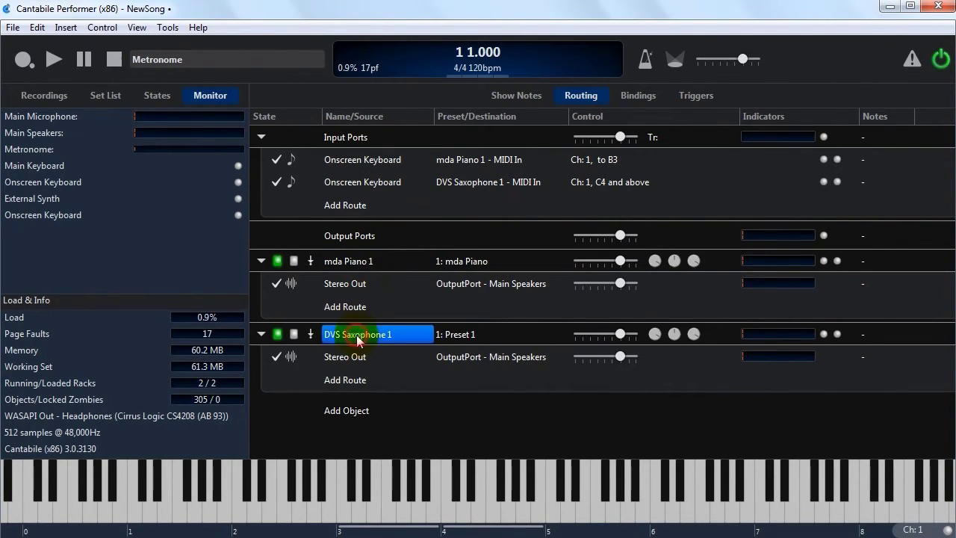
click(386, 261)
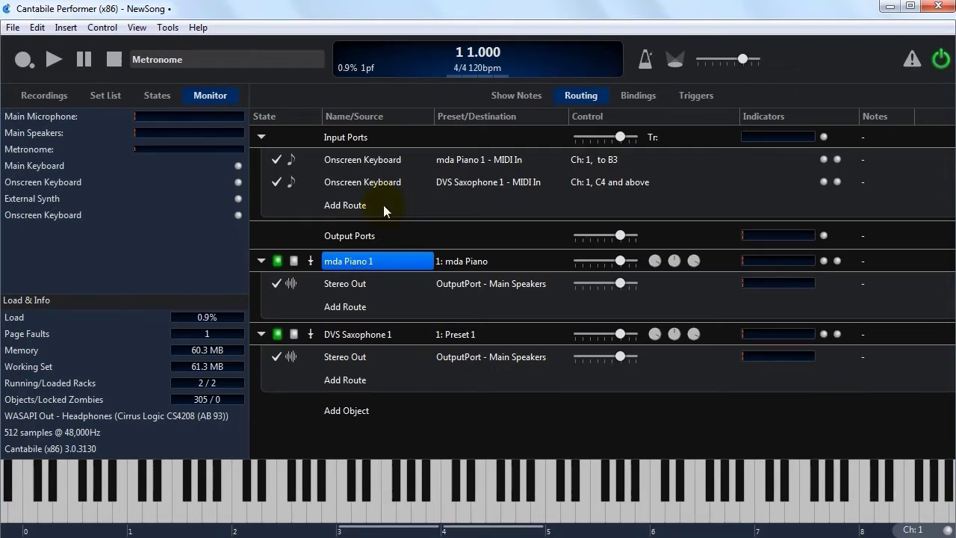
click(403, 159)
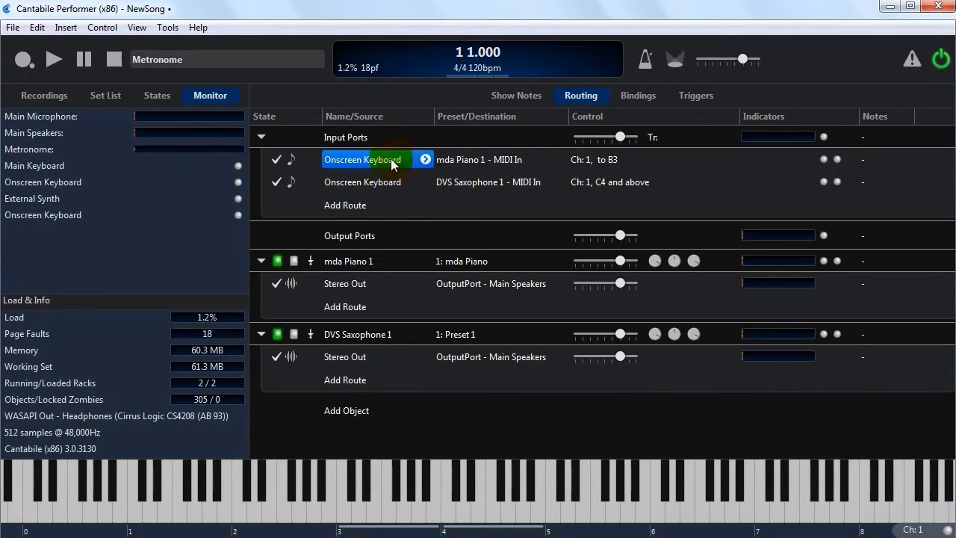
click(354, 182)
click(364, 159)
click(418, 205)
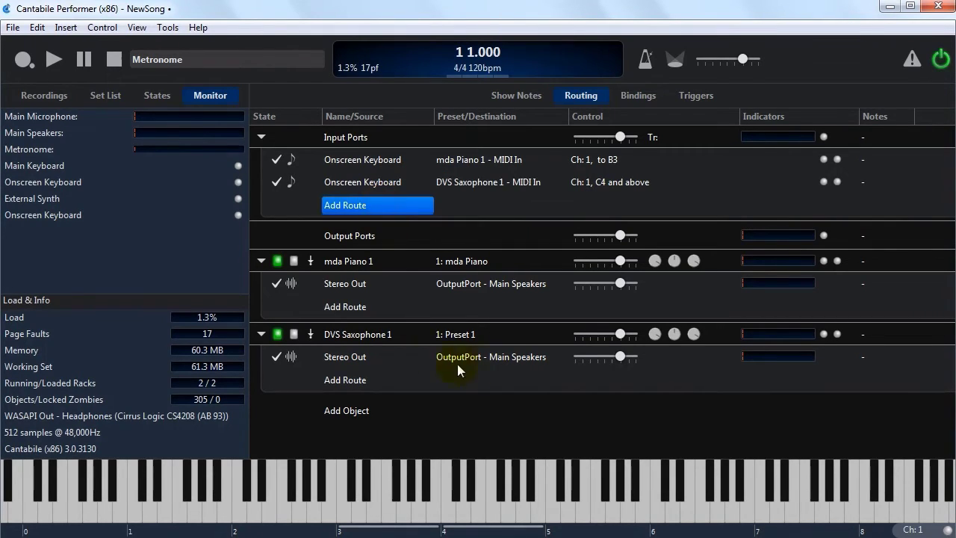
click(513, 361)
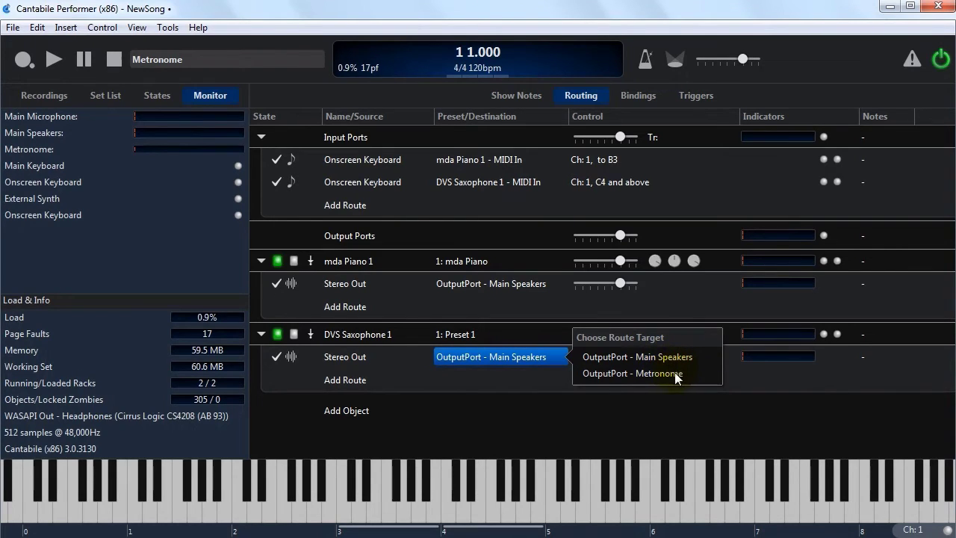
click(343, 303)
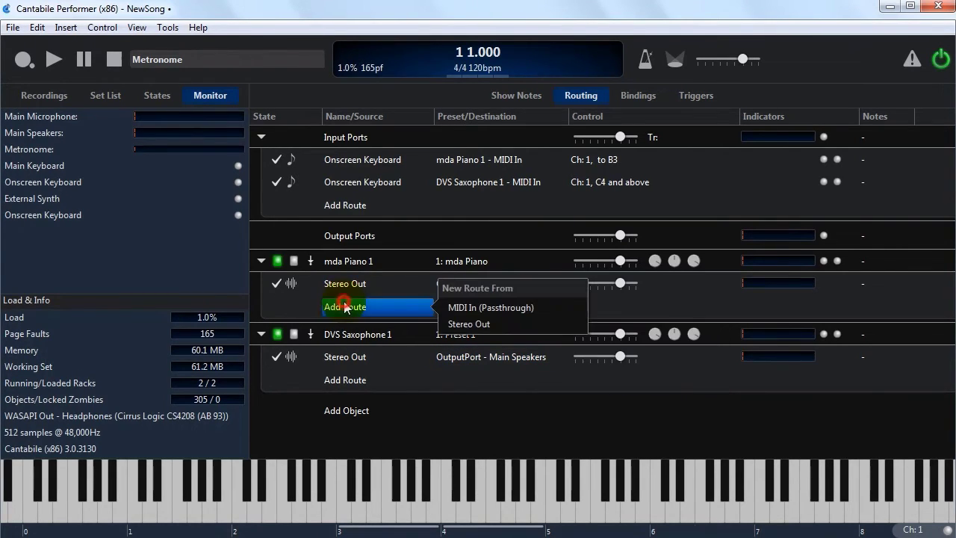
click(476, 309)
click(493, 305)
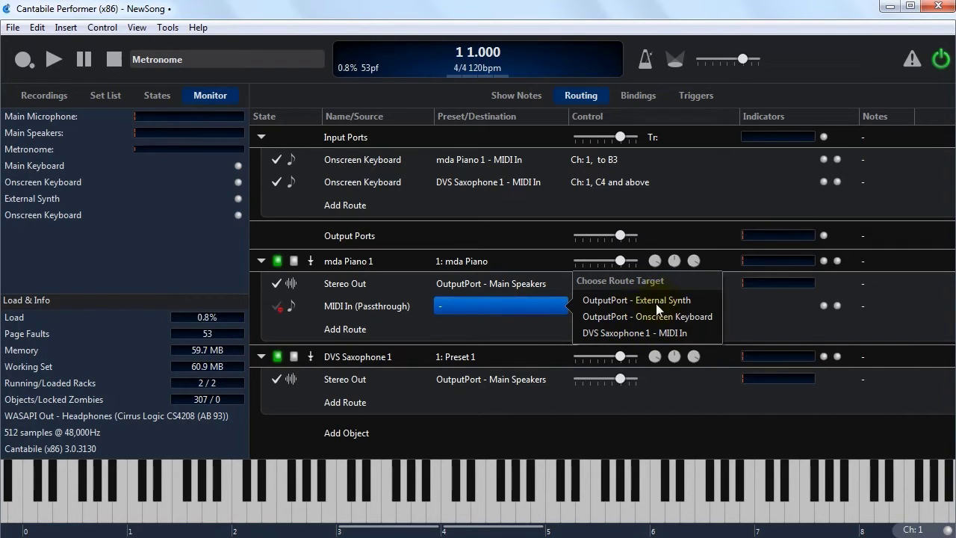
click(665, 332)
click(516, 306)
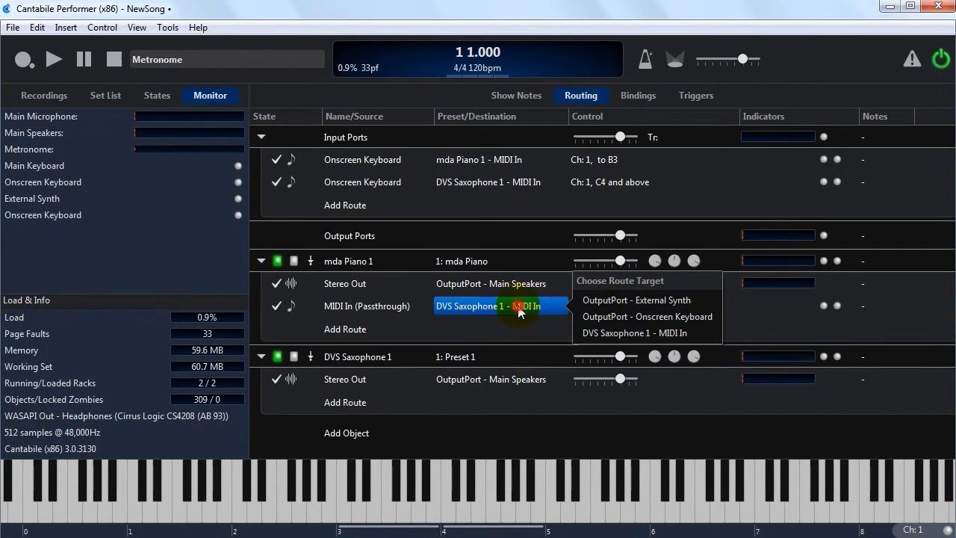
click(620, 316)
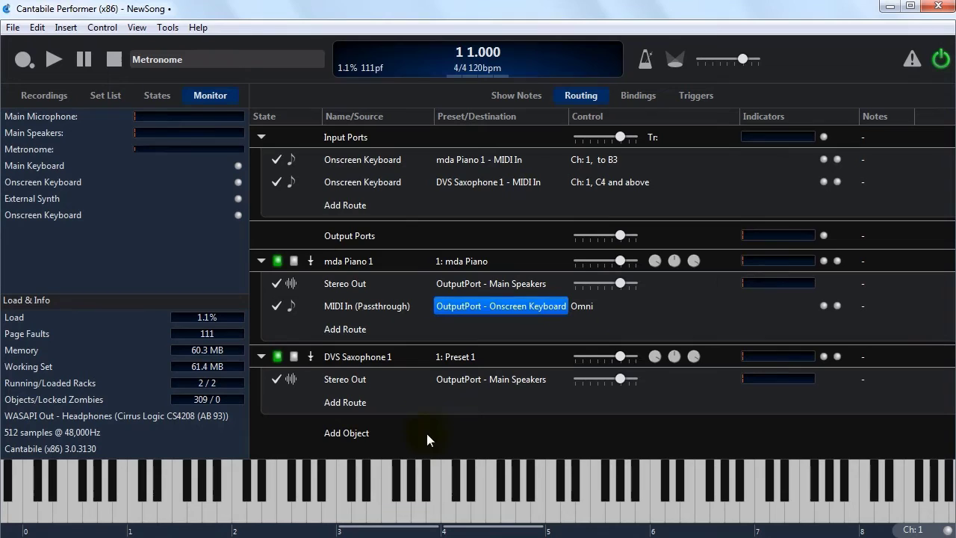
click(585, 497)
click(399, 307)
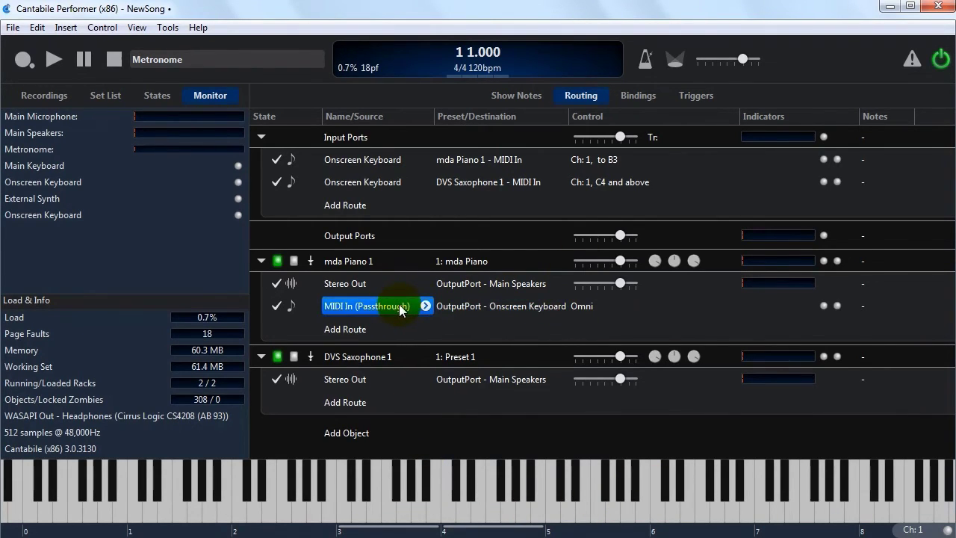
key(Delete)
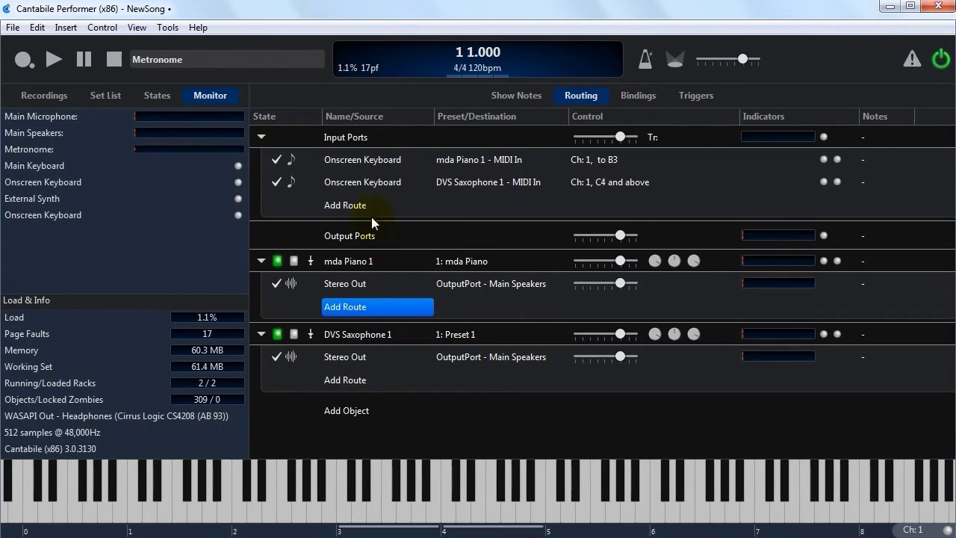
click(366, 165)
Select the Onscreen Keyboard → DVS Saxophone 1 route and open Tools > Options.
mouse_move(366, 165)
mouse_down()
mouse_move(366, 182)
mouse_move(370, 166)
mouse_up()
click(362, 182)
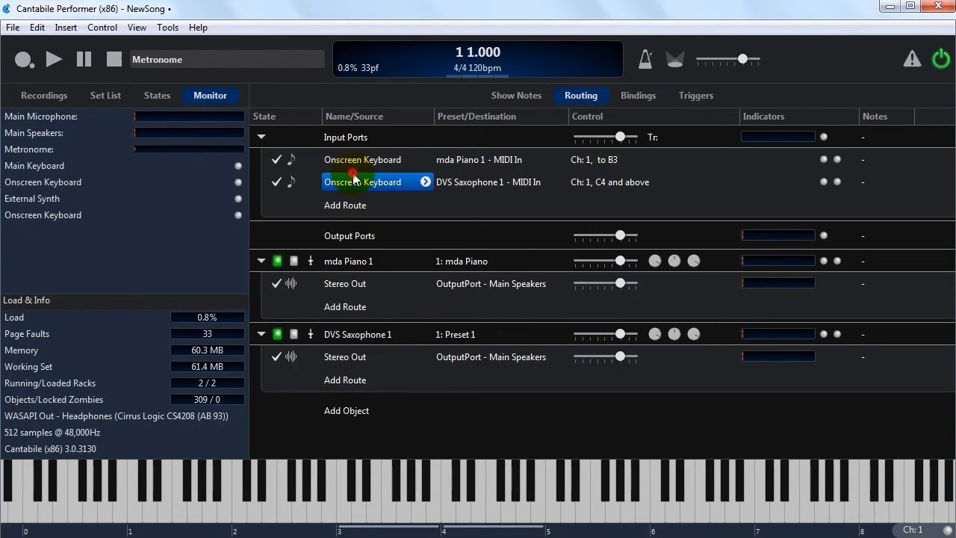
click(168, 28)
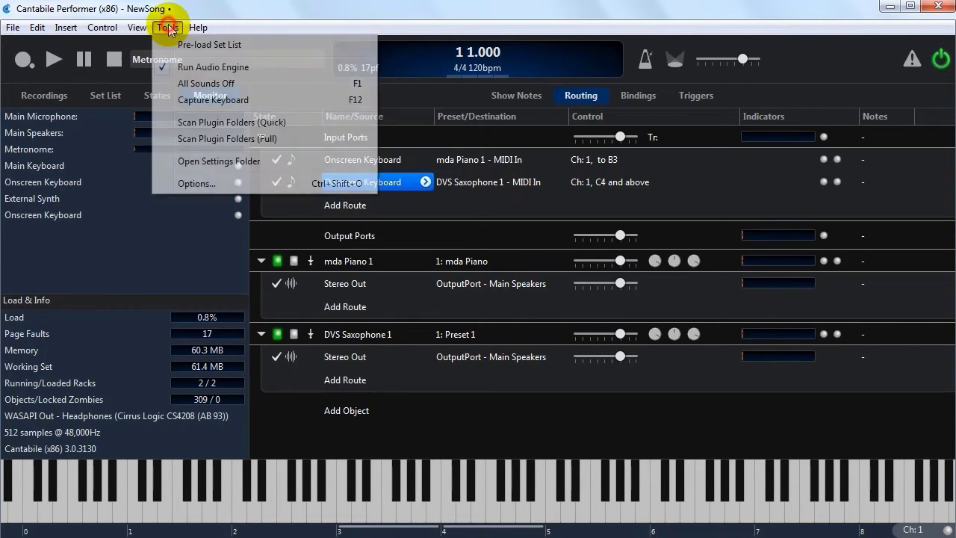
click(236, 181)
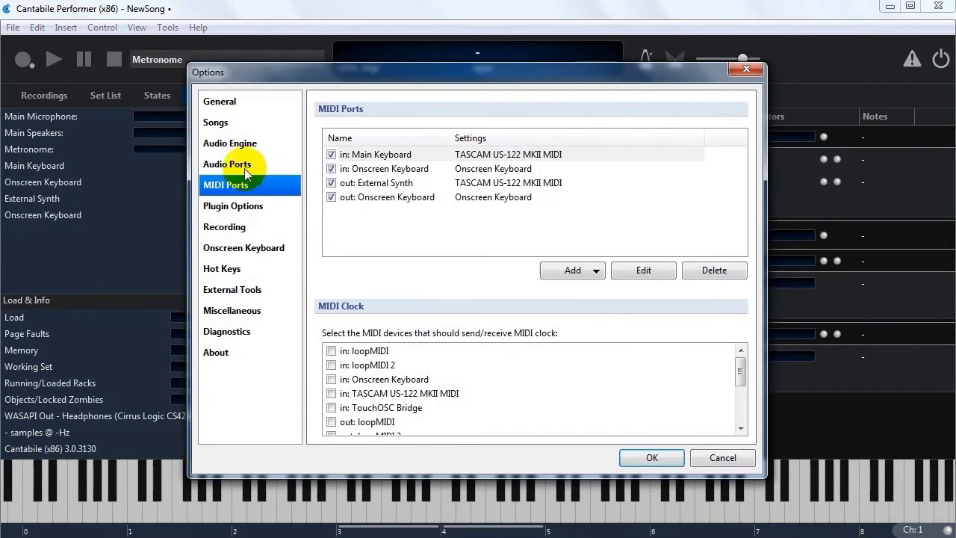
Switch between the MIDI Ports and Audio Ports pages, ending on Audio Ports with Main Microphone selected.
click(241, 165)
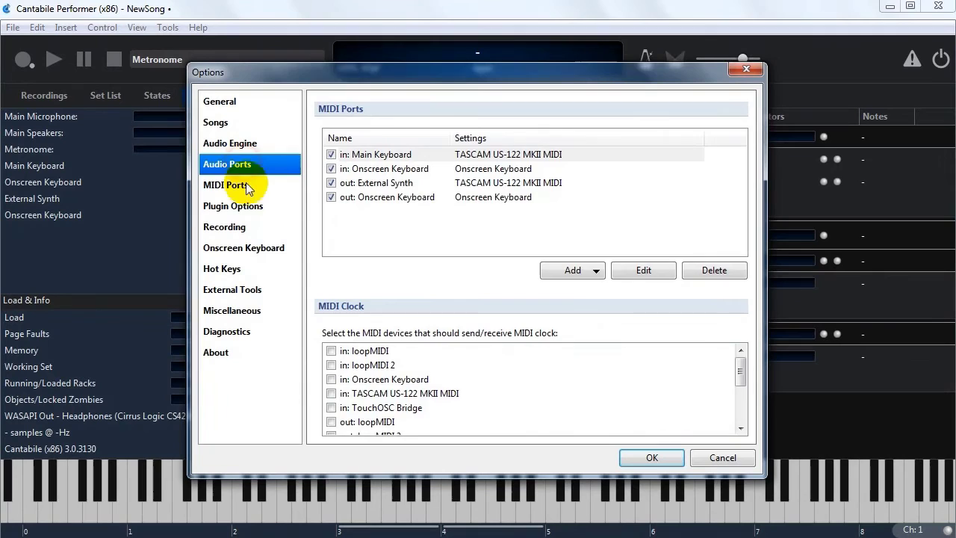
click(255, 185)
click(235, 165)
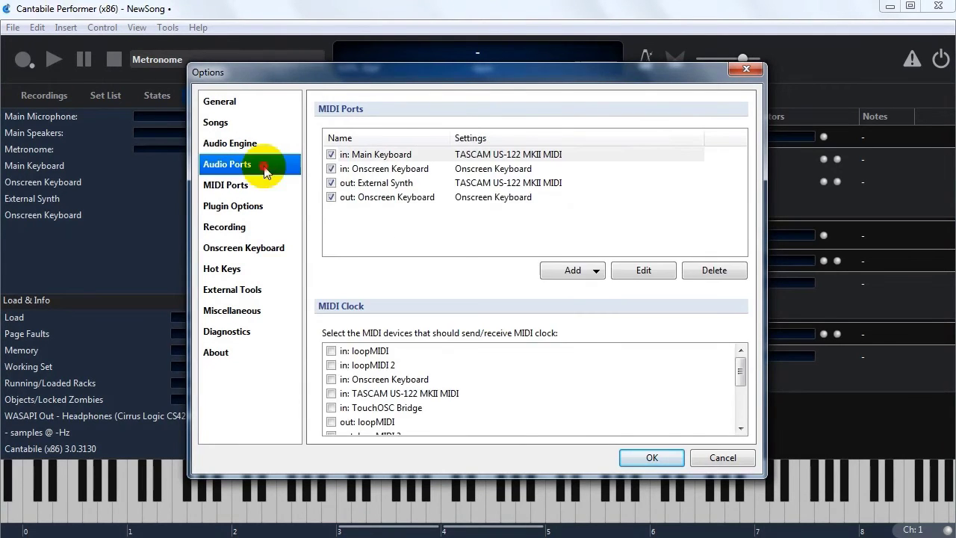
click(237, 185)
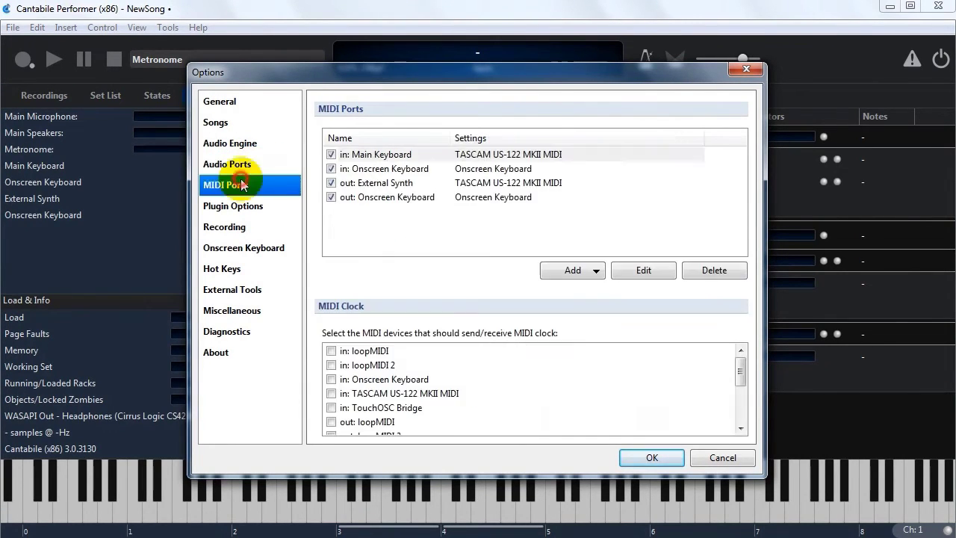
click(231, 164)
click(375, 158)
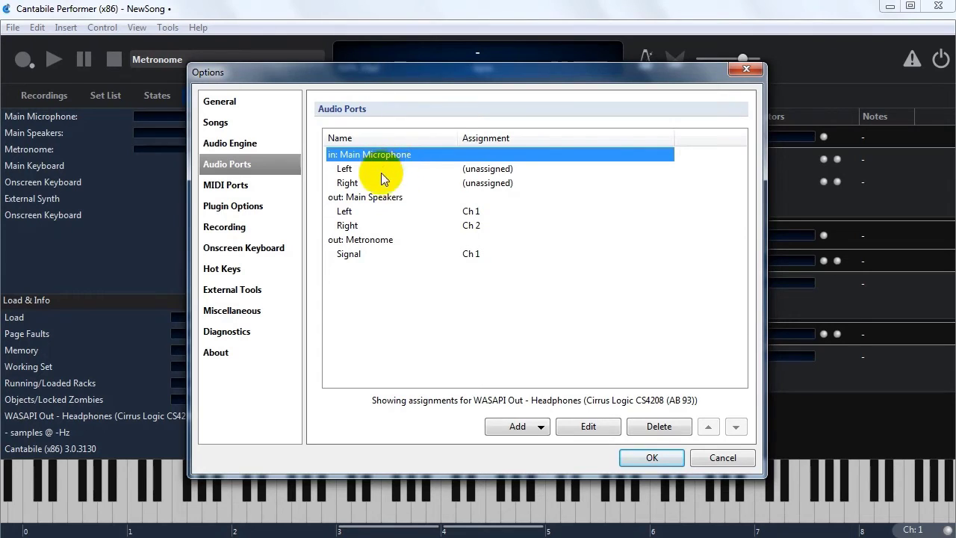
Look over the Main Speakers, Main Microphone and Metronome ports in the Audio Ports list.
click(407, 197)
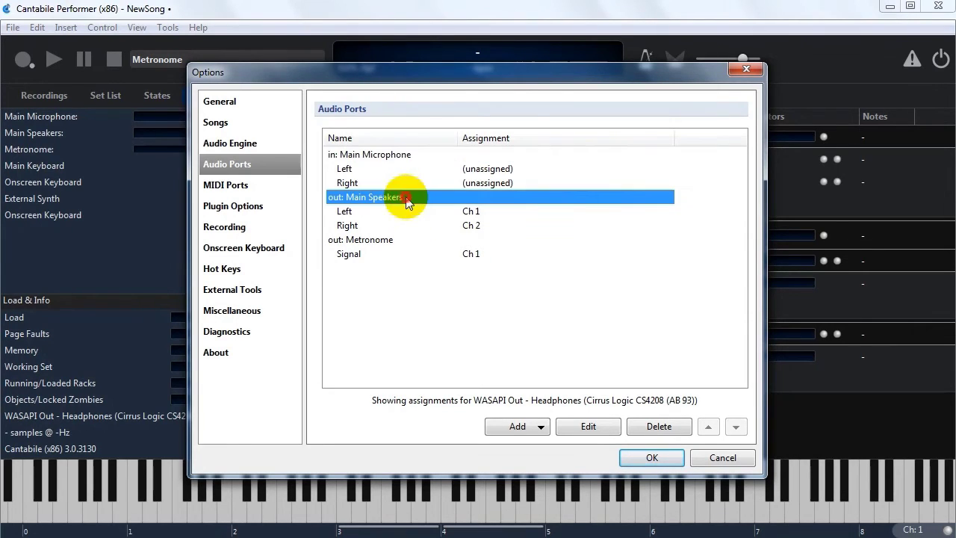
click(367, 156)
click(368, 196)
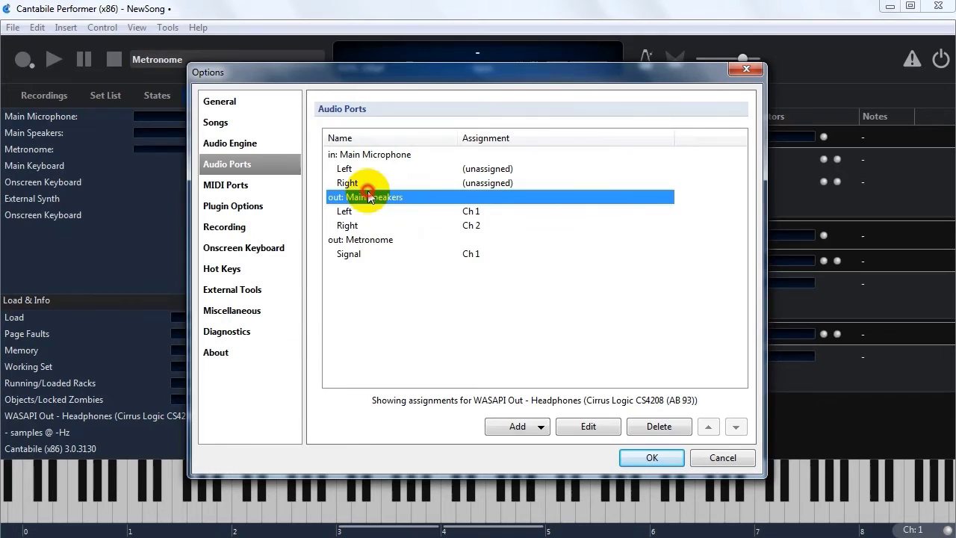
click(385, 241)
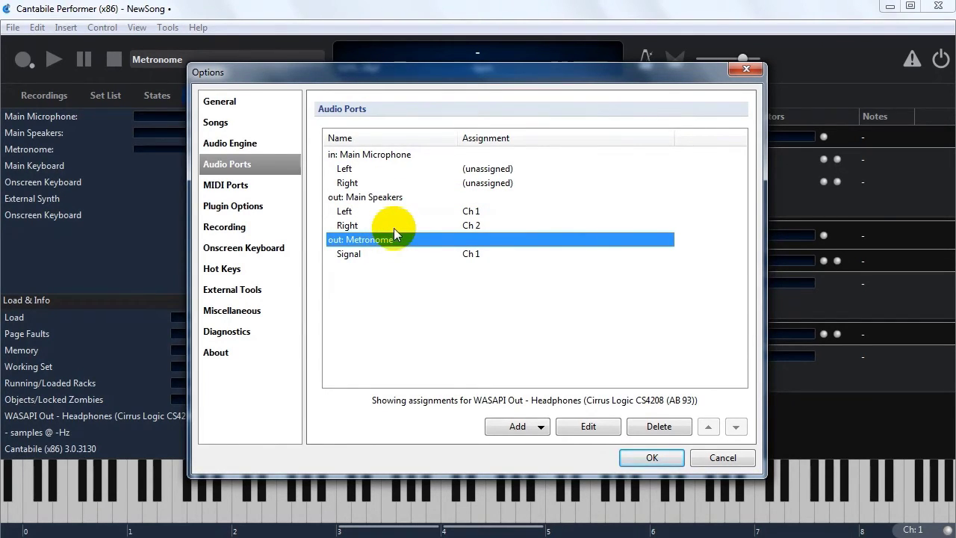
Add a mono input port named 'Guitar' and select its Signal channel.
click(502, 428)
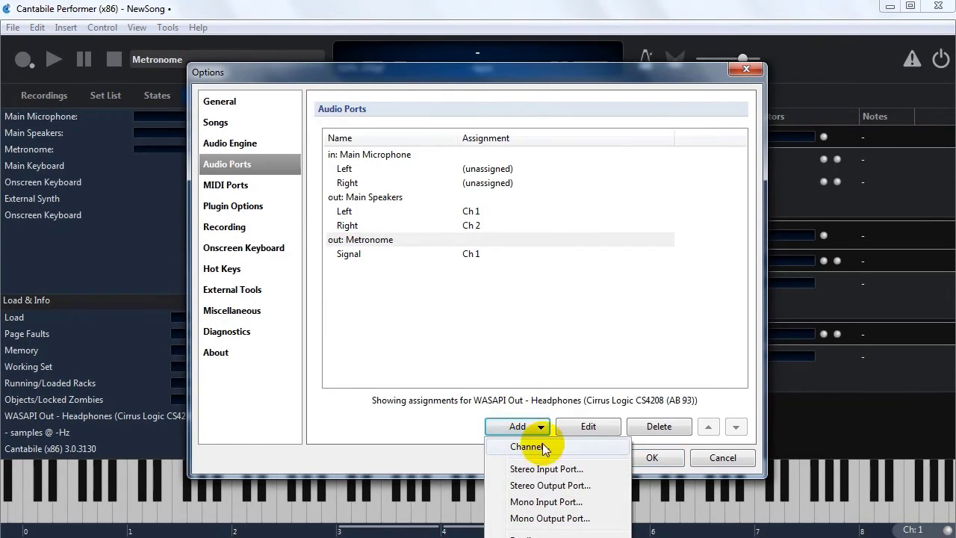
click(580, 506)
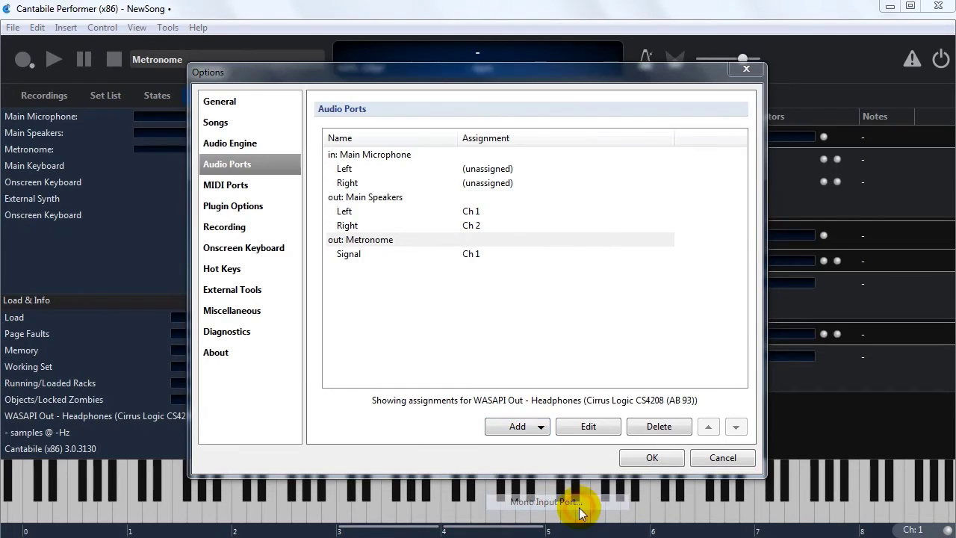
text(Guitar)
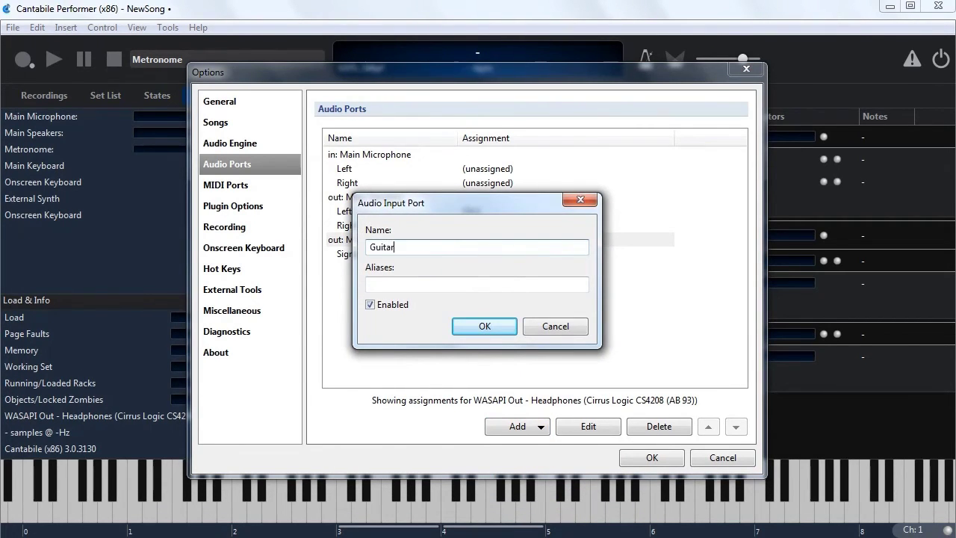
key(Return)
click(533, 166)
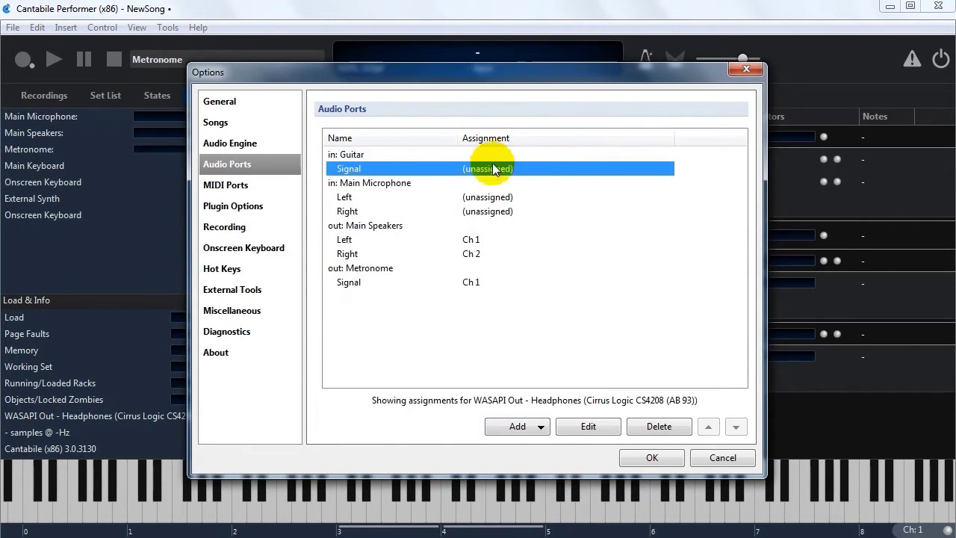
Check the channel choices for Guitar Signal and Main Speakers Right (Ch 2) and Left, changing nothing.
click(479, 167)
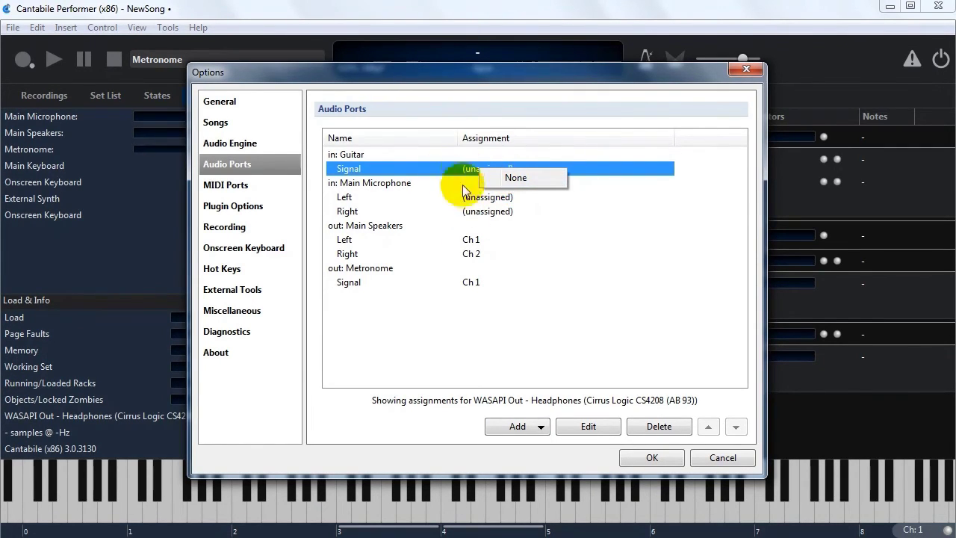
click(447, 171)
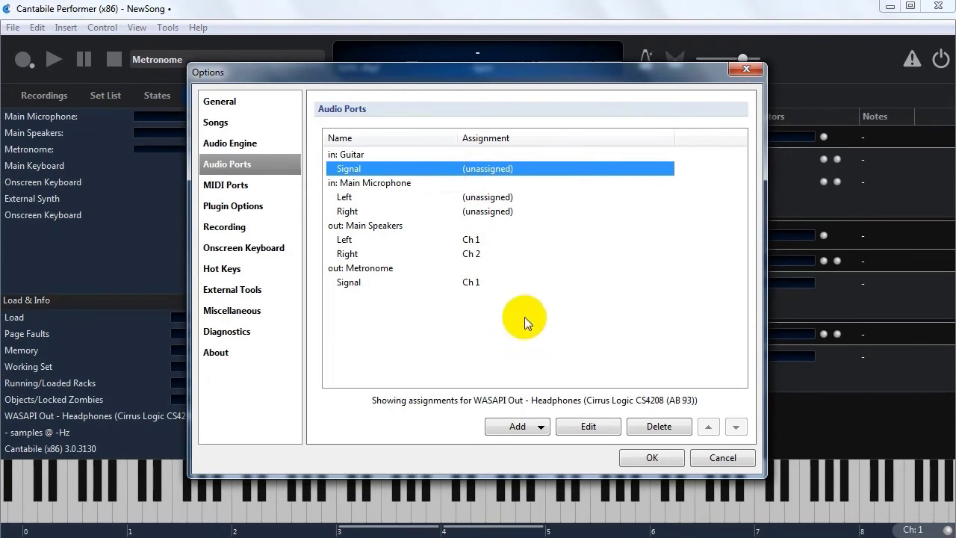
click(441, 250)
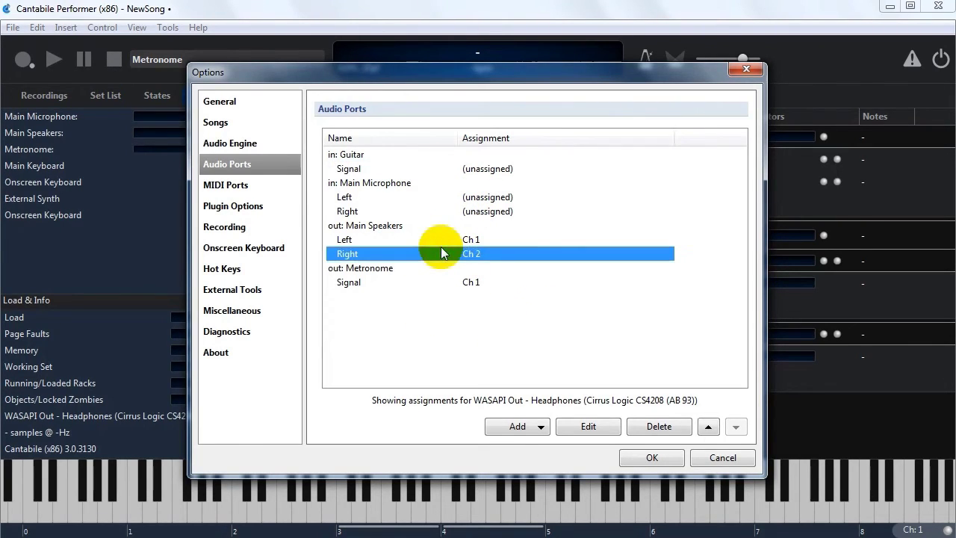
click(449, 253)
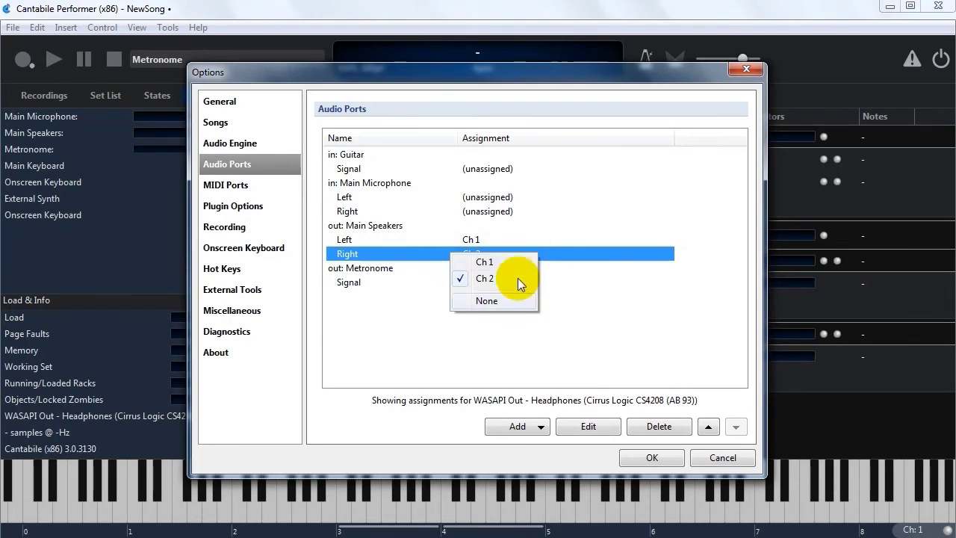
click(551, 262)
click(464, 171)
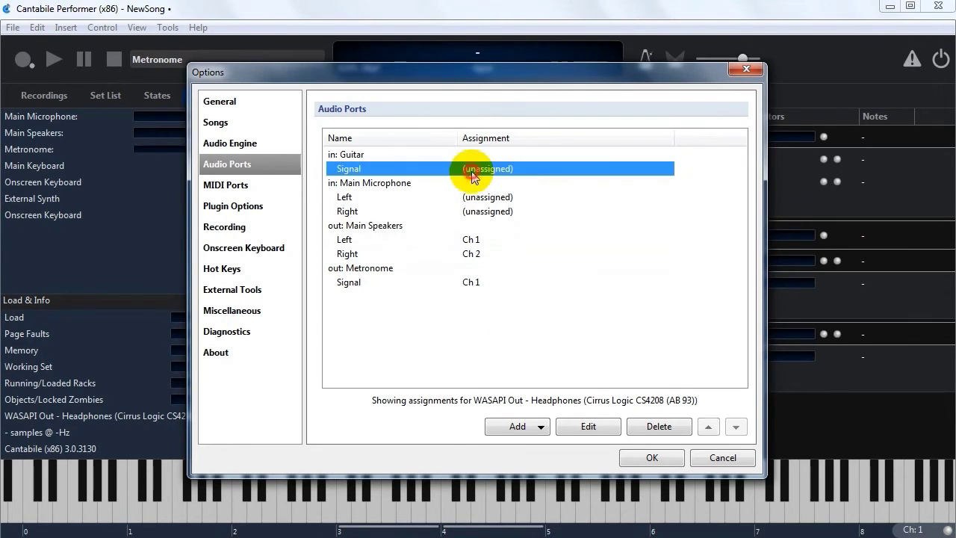
click(483, 241)
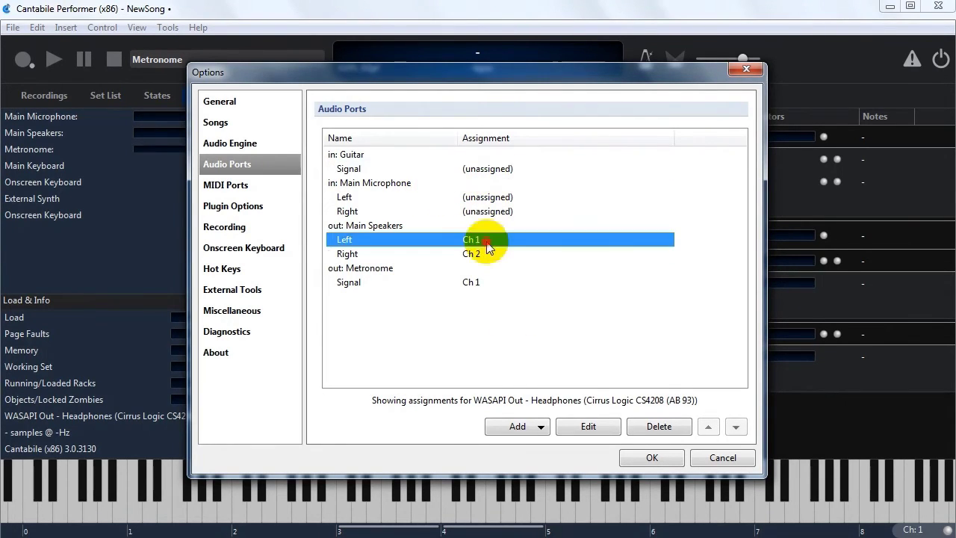
click(486, 240)
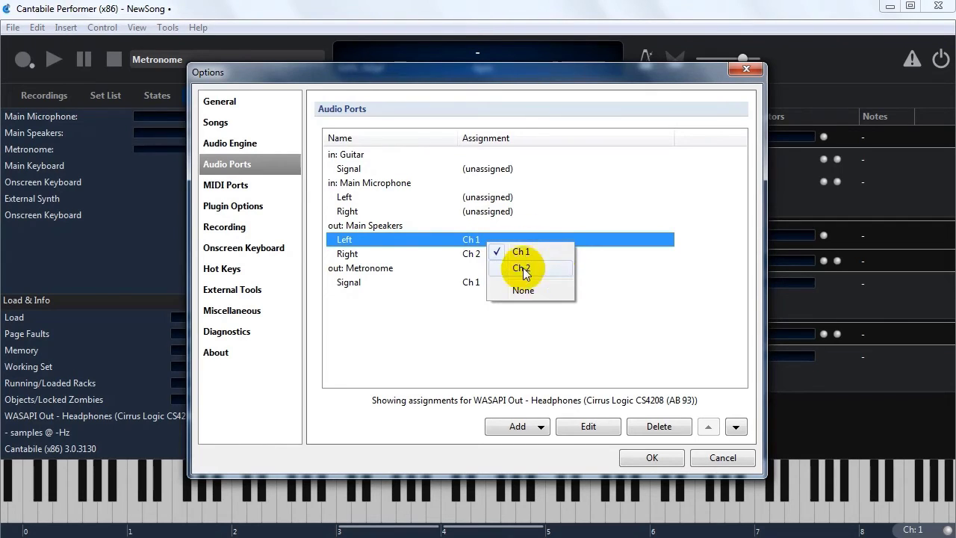
click(471, 257)
In the Main Speakers Left channel editor, add a second assignment to Ch 2.
double_click(472, 240)
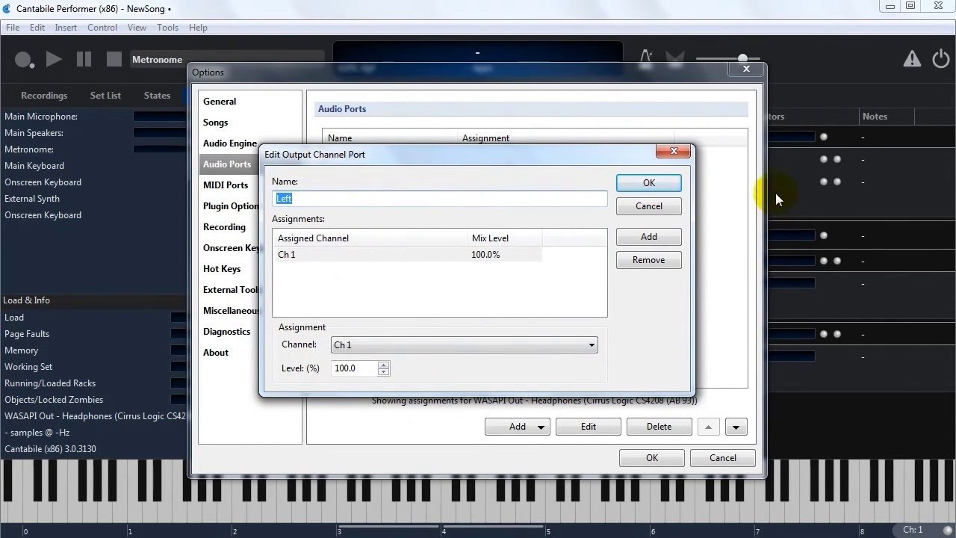
click(648, 236)
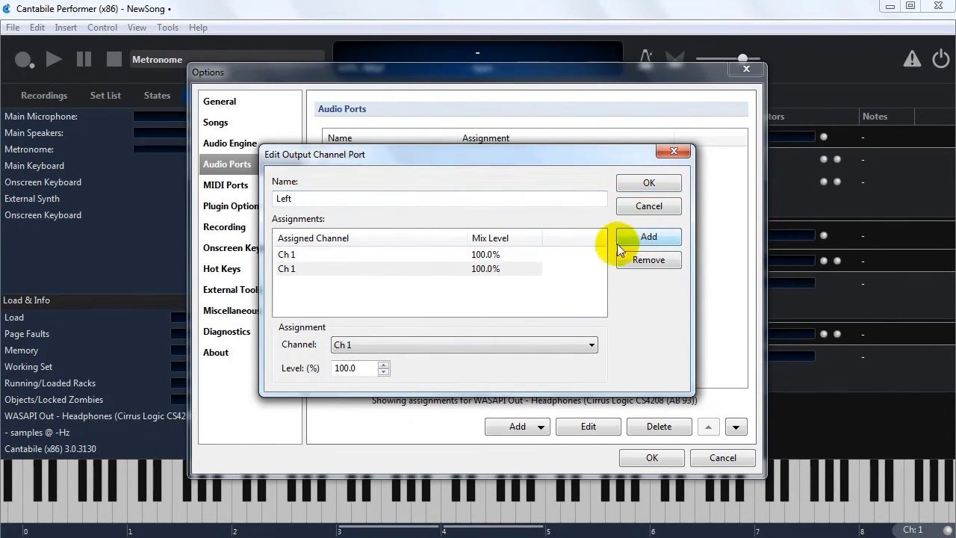
click(363, 344)
click(362, 371)
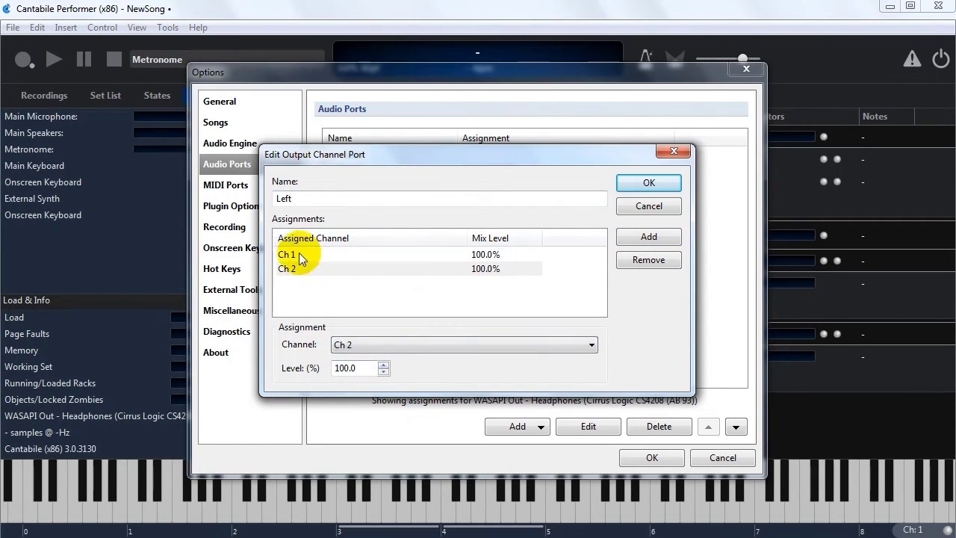
click(342, 368)
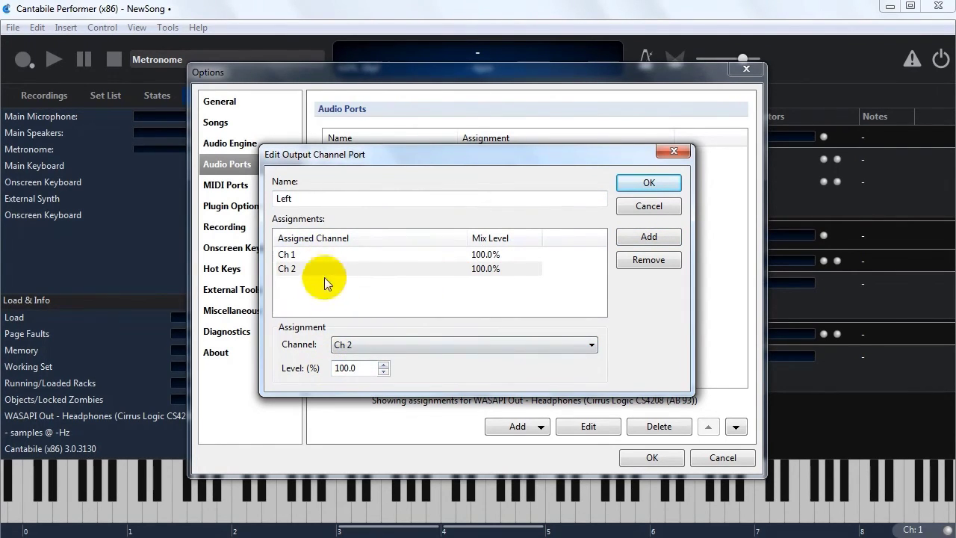
Cancel the Left channel edit and delete the Guitar input port.
click(656, 208)
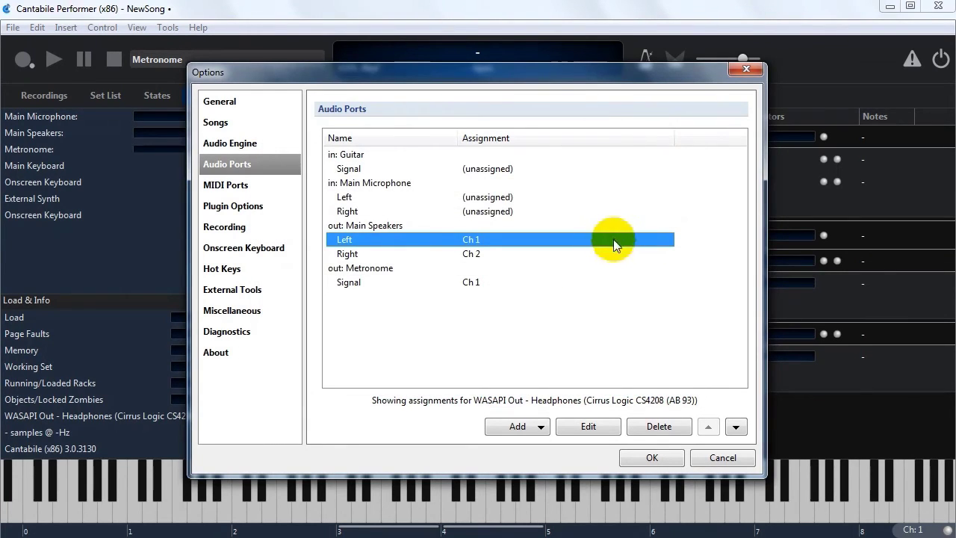
click(370, 155)
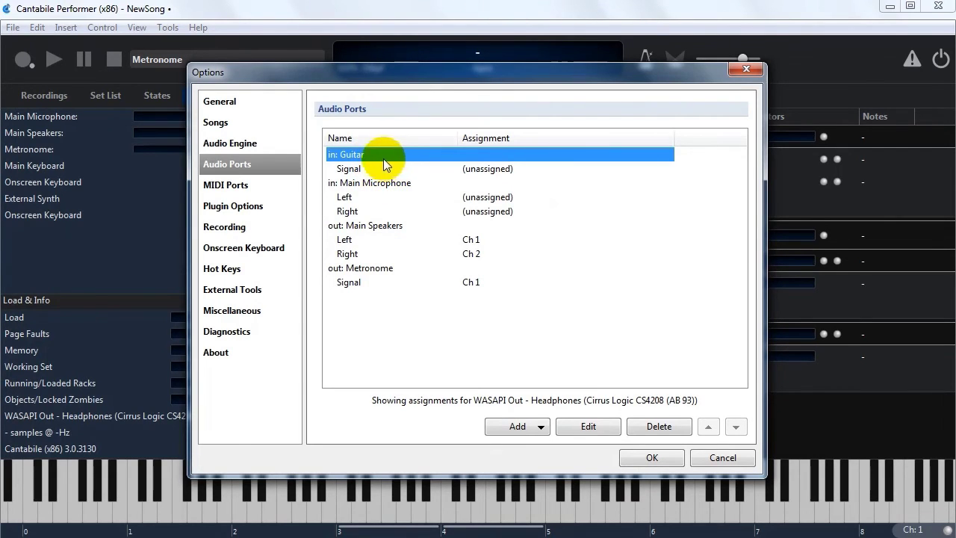
click(649, 428)
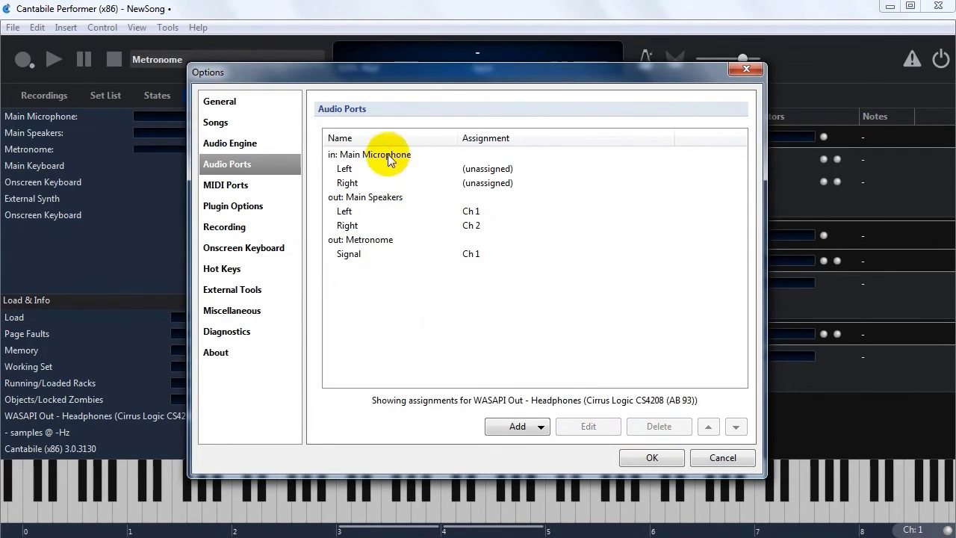
click(228, 185)
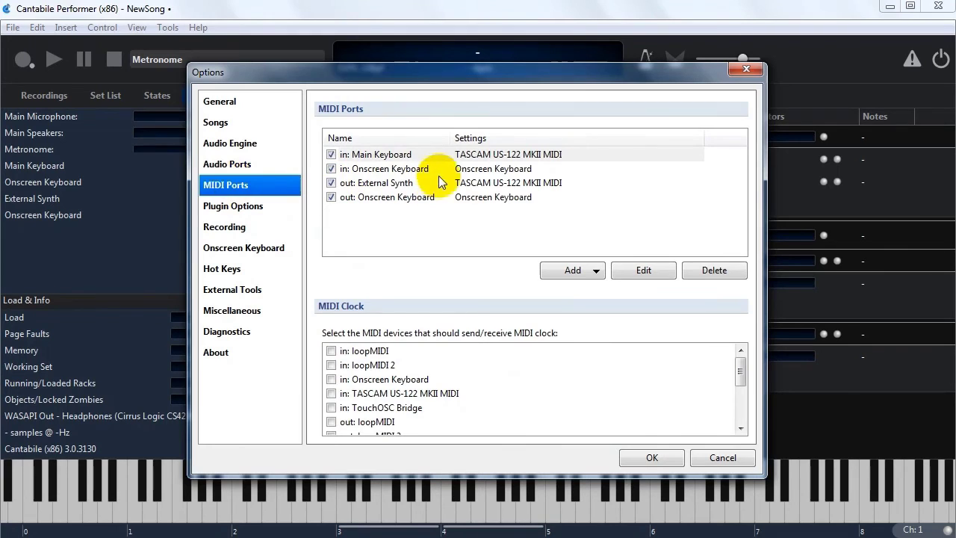
double_click(379, 157)
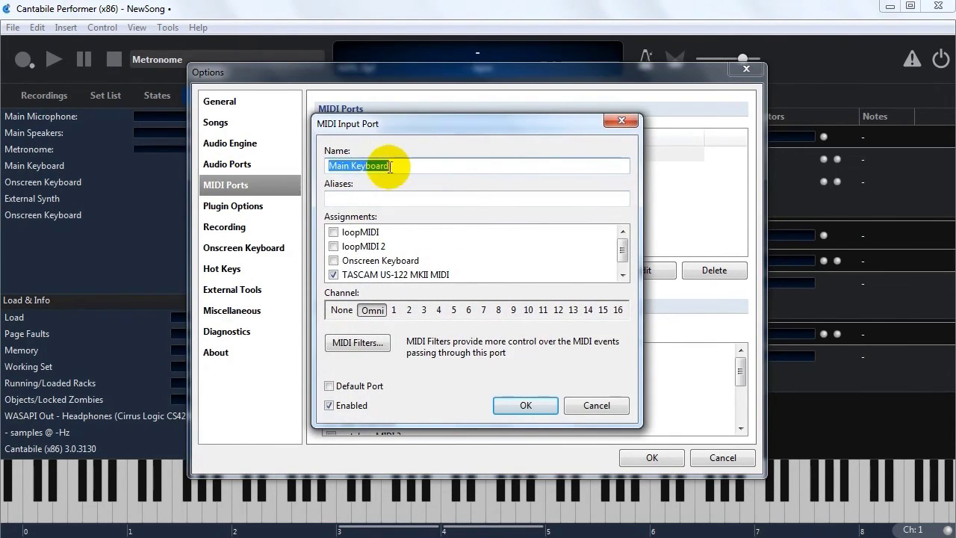
click(390, 167)
double_click(395, 165)
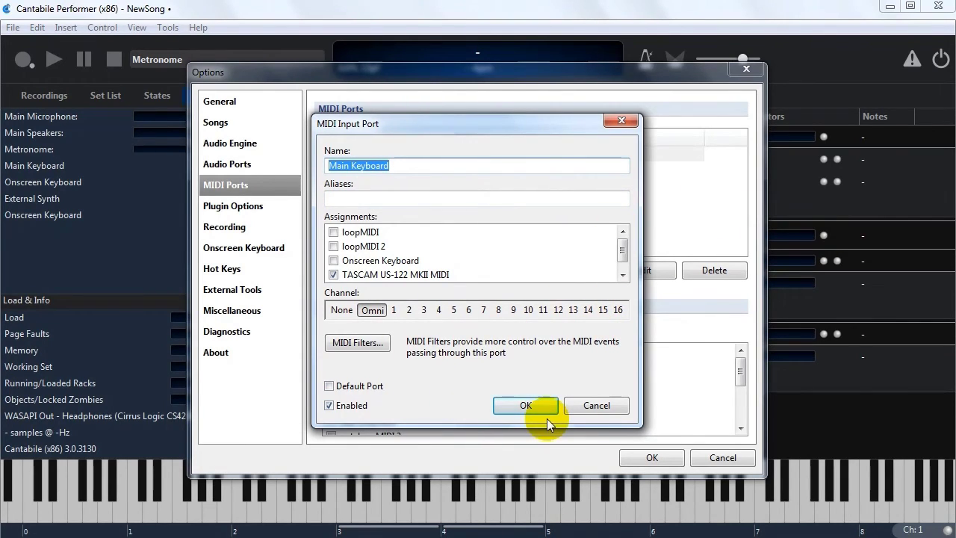
click(596, 407)
click(397, 172)
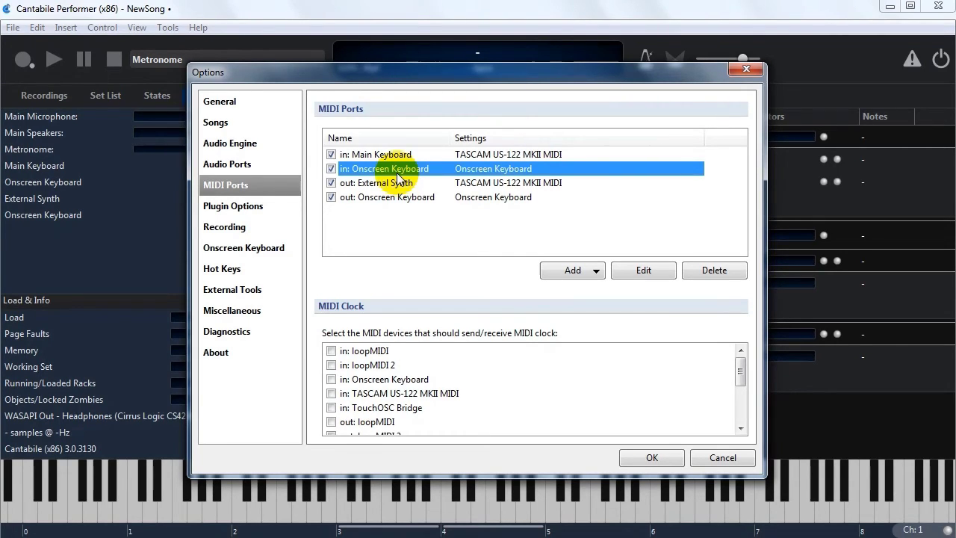
click(396, 155)
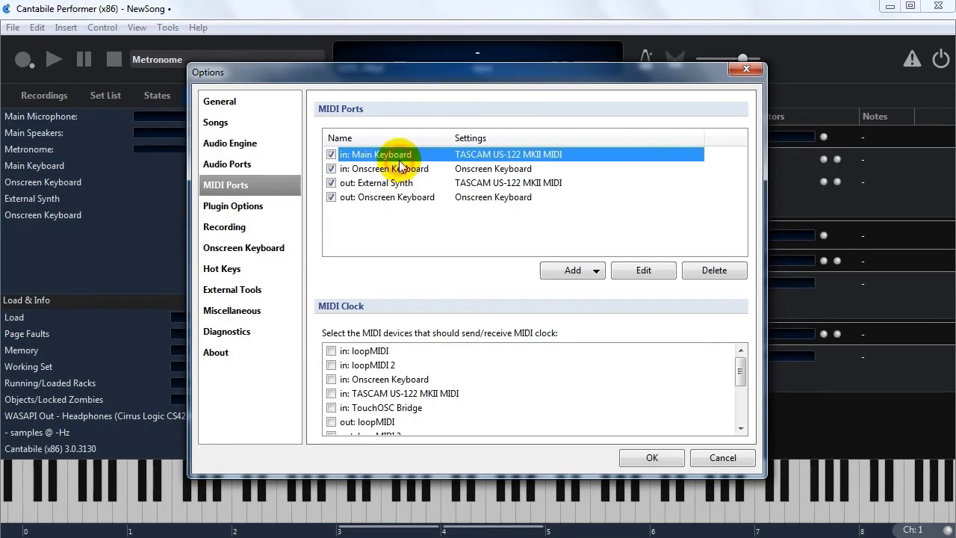
click(394, 169)
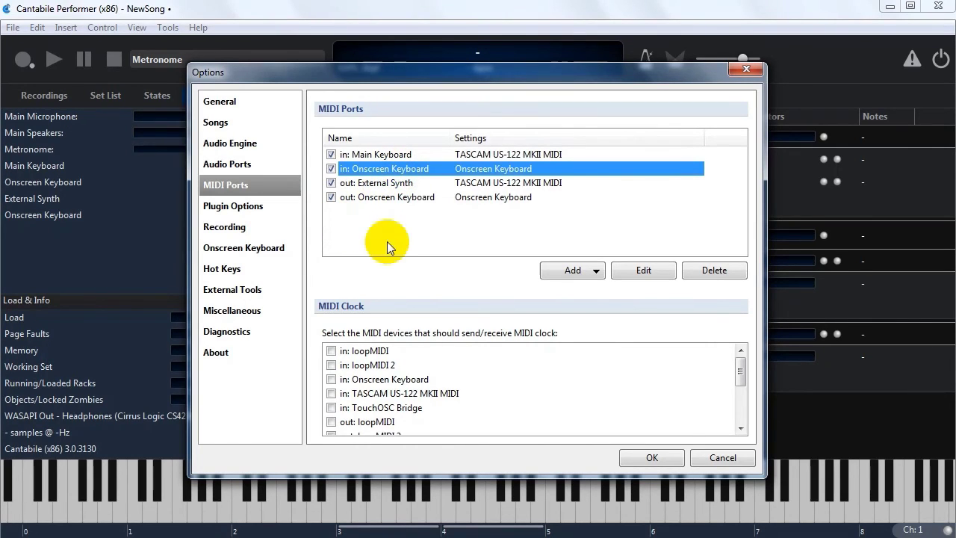
click(394, 192)
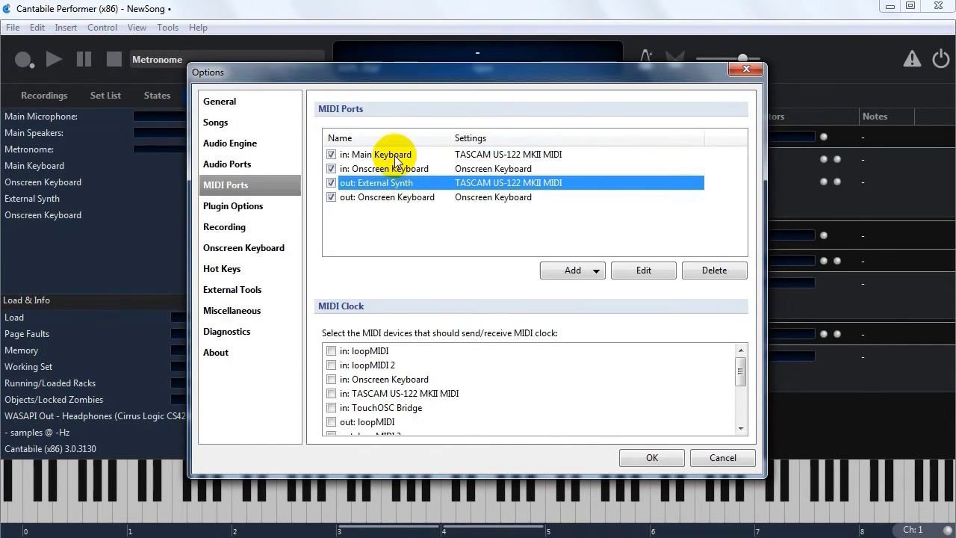
click(389, 155)
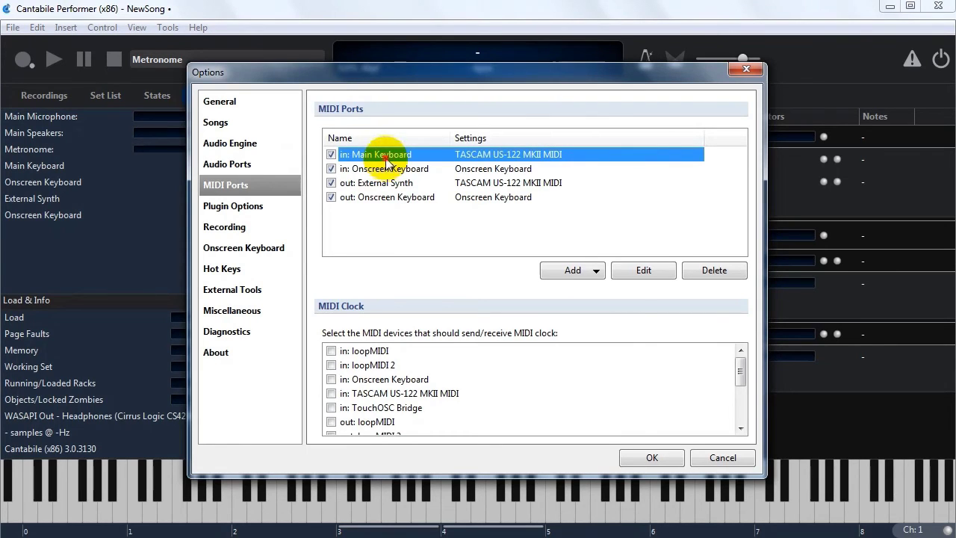
In the Main Keyboard port settings, replace 'Main' with 'Upper' and enter the alias 'Main Keyboard'.
double_click(386, 159)
click(352, 165)
double_click(351, 163)
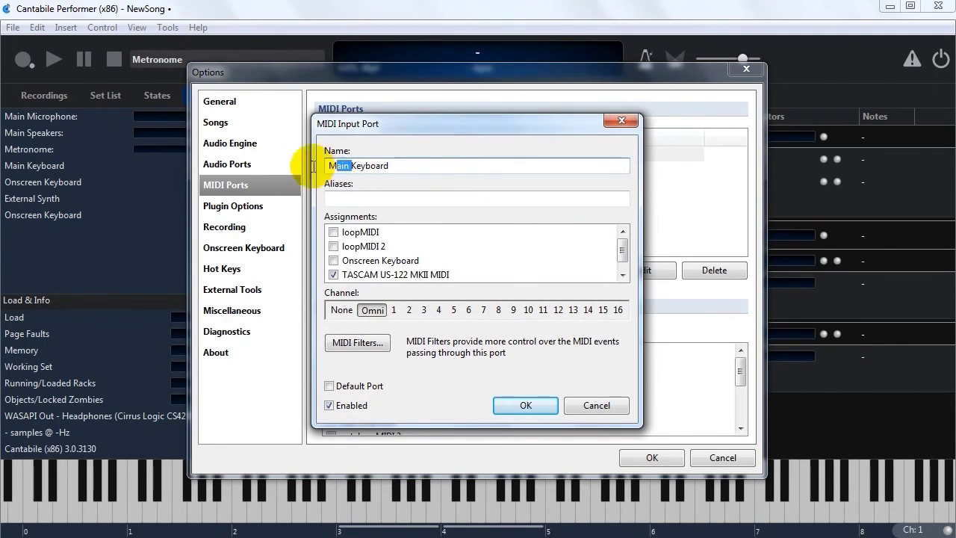
text(Upper)
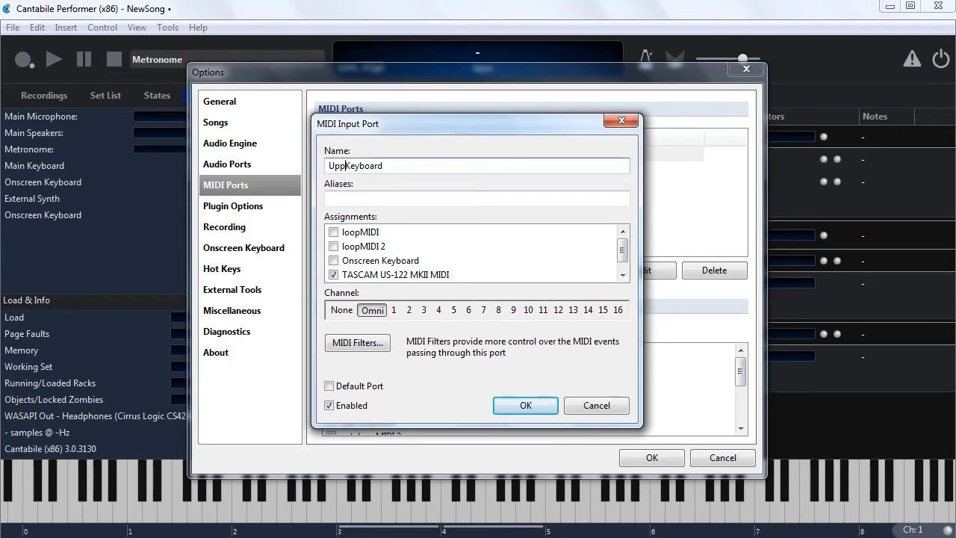
key(Tab)
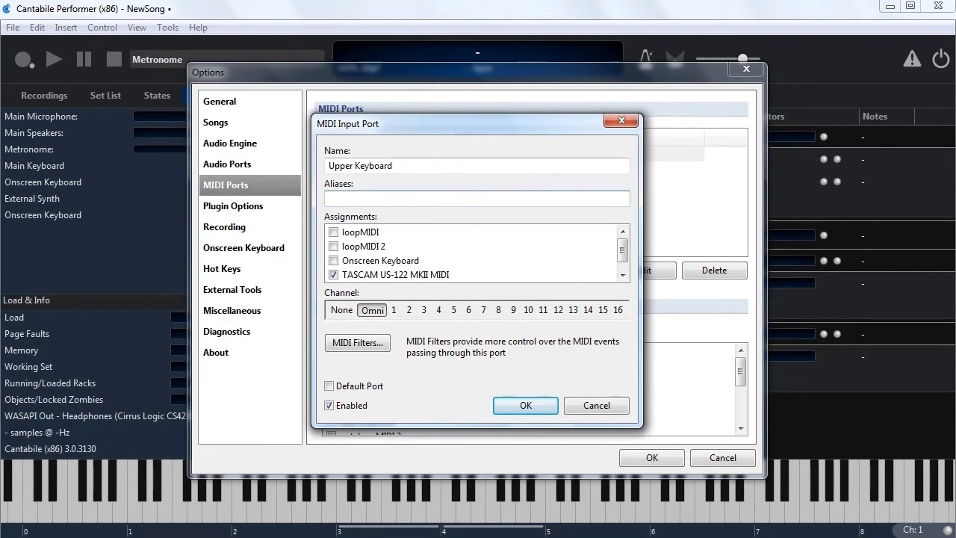
text(Main Keyboard)
key(ctrl+shift+Left)
key(ctrl+shift+Left)
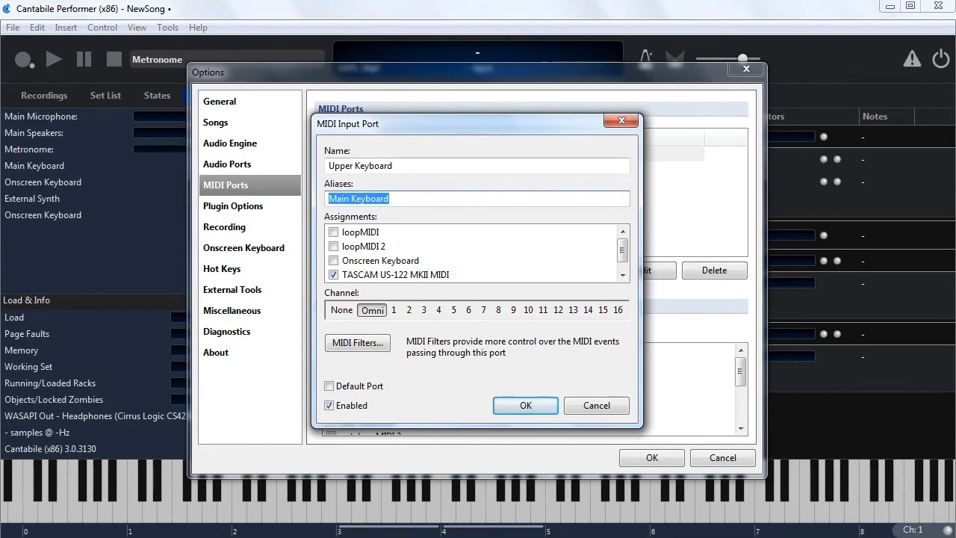
click(330, 166)
drag(329, 166, 428, 168)
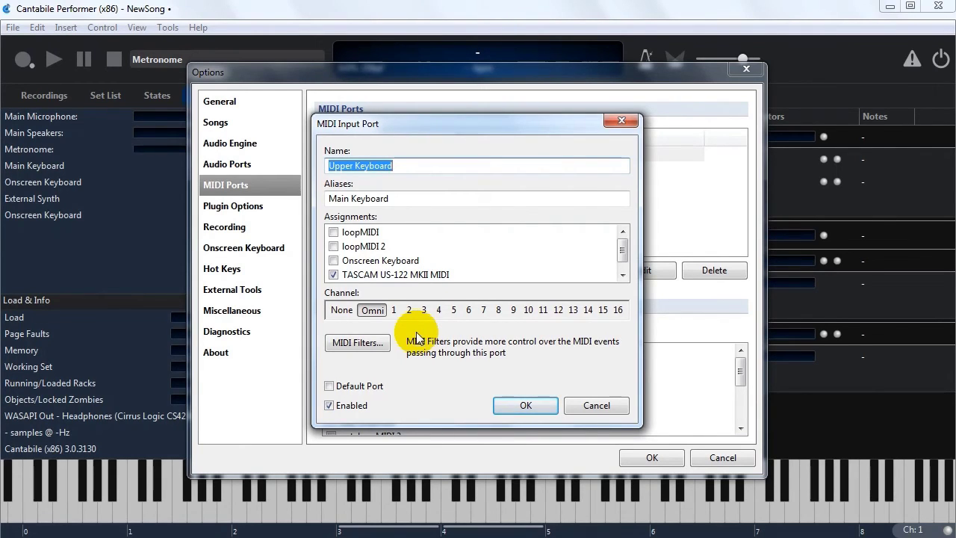
On the Audio Ports page, open the channel editor for the Metronome's Signal output.
click(596, 405)
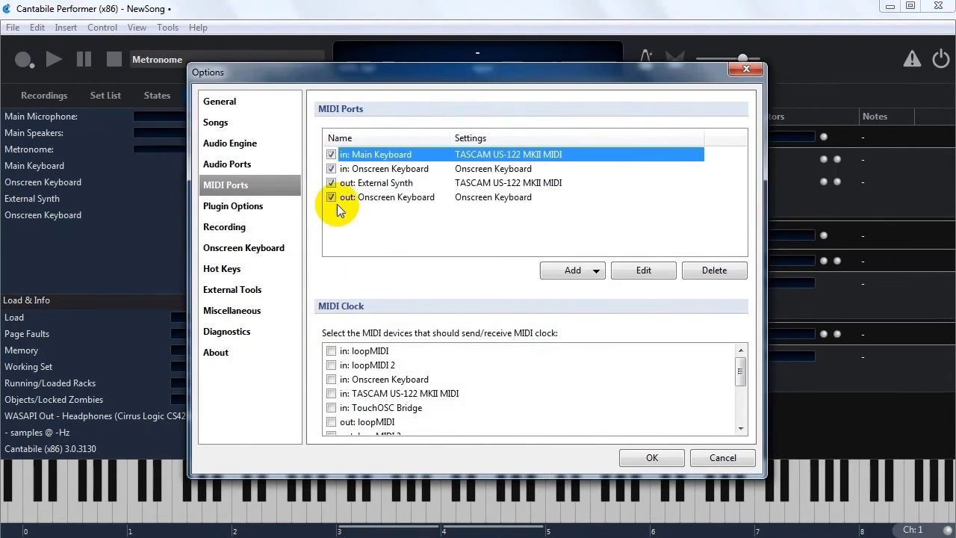
click(250, 166)
click(373, 240)
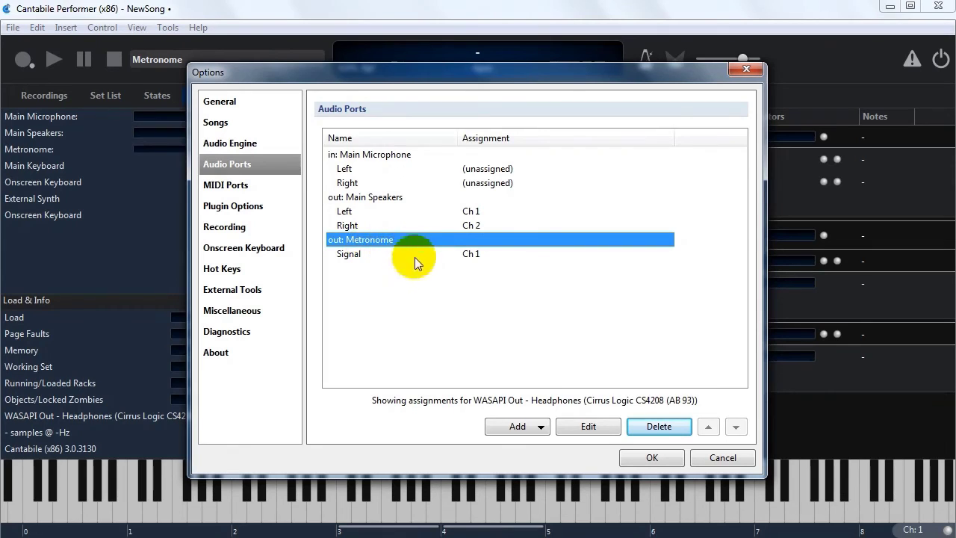
click(362, 254)
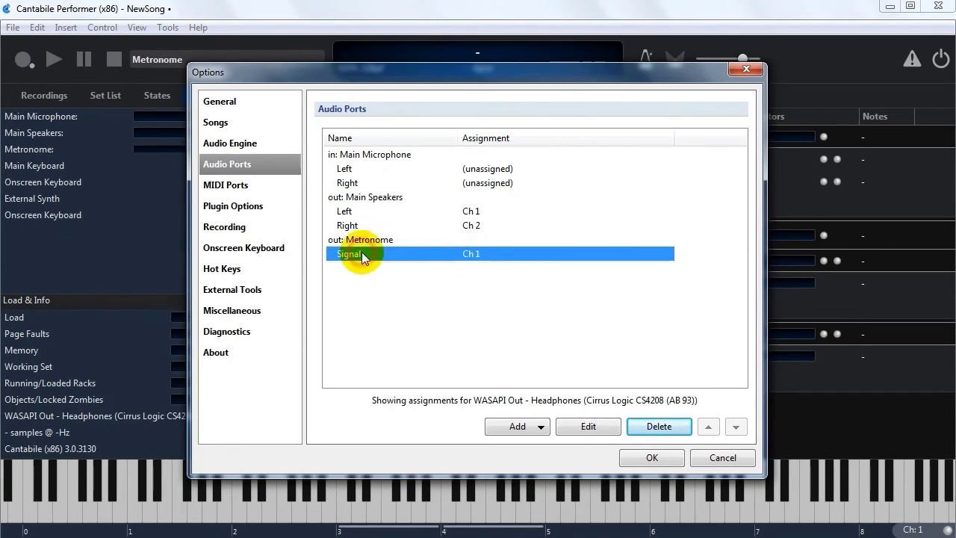
double_click(473, 254)
Try adding a Ch 2 assignment to Metronome Signal, then cancel so it stays on Ch 1.
click(626, 236)
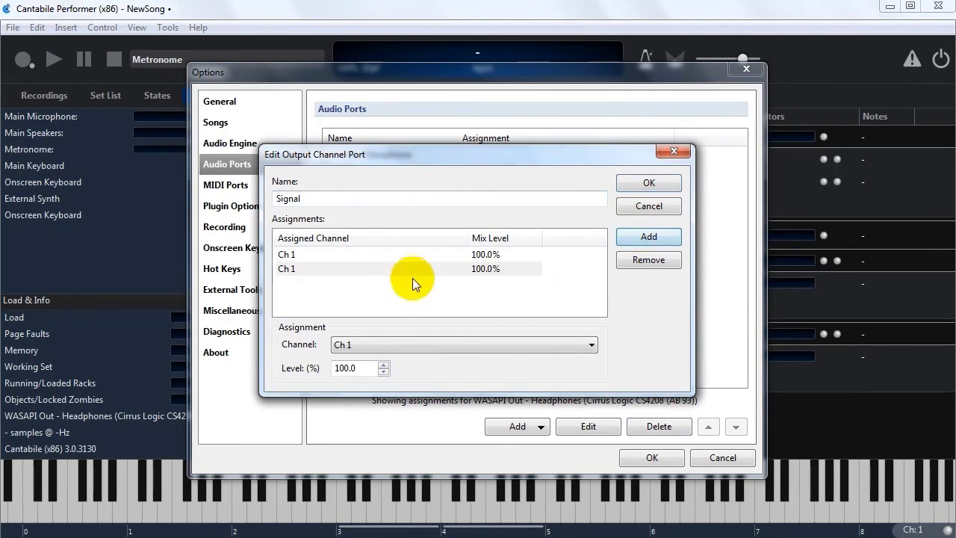
click(378, 344)
click(383, 360)
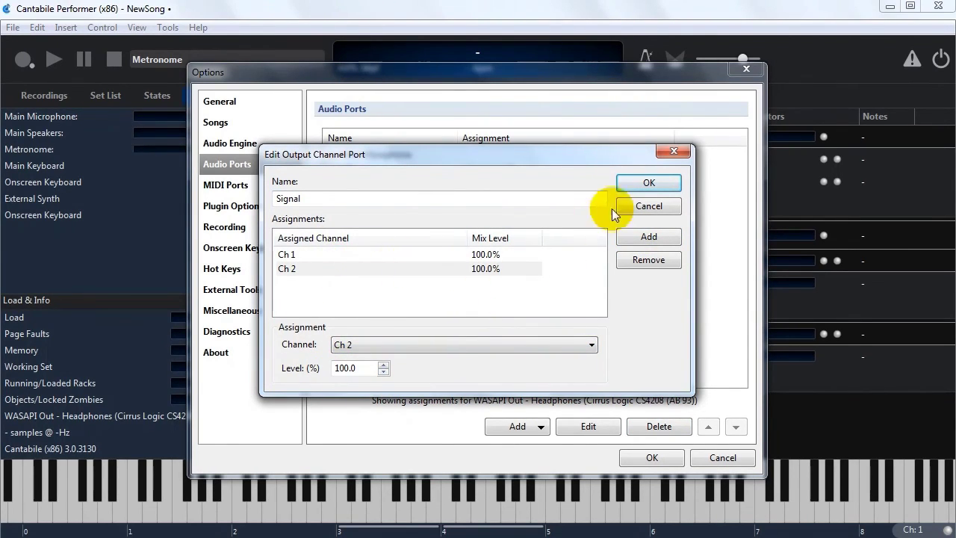
click(443, 256)
click(442, 269)
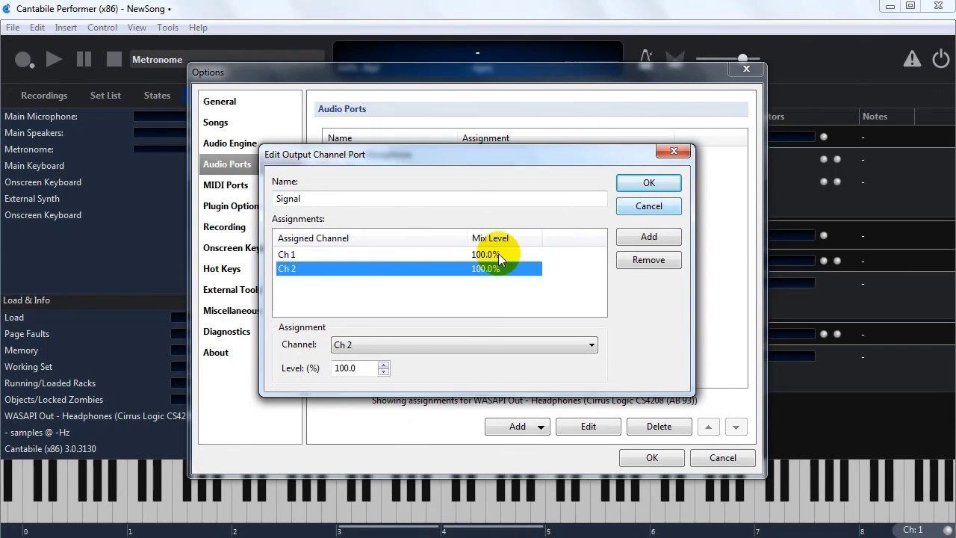
click(650, 206)
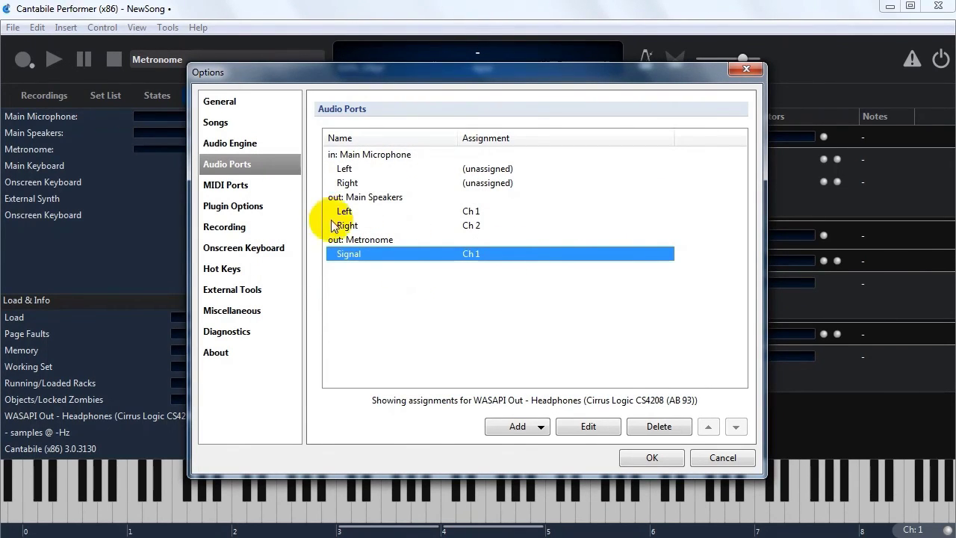
Make the Onscreen Keyboard the default MIDI input port.
click(246, 187)
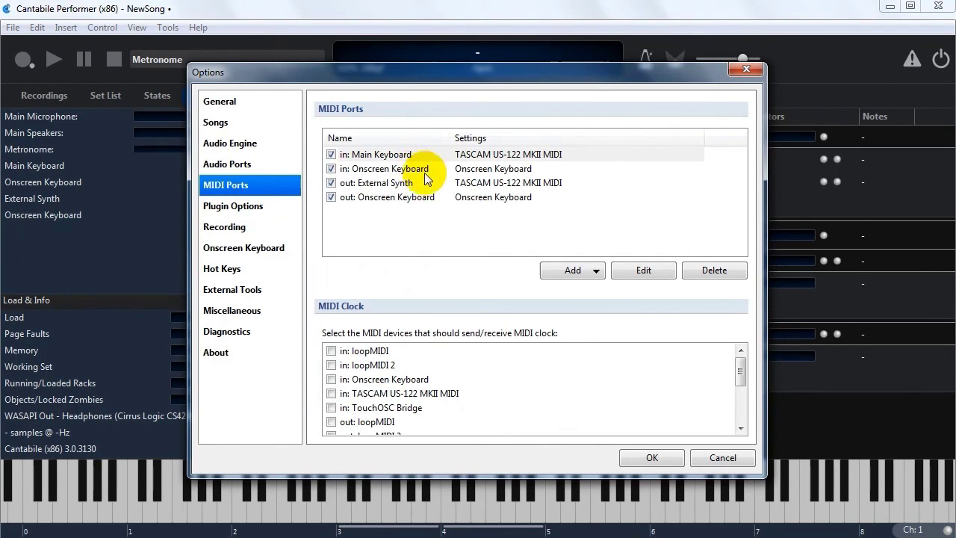
double_click(380, 156)
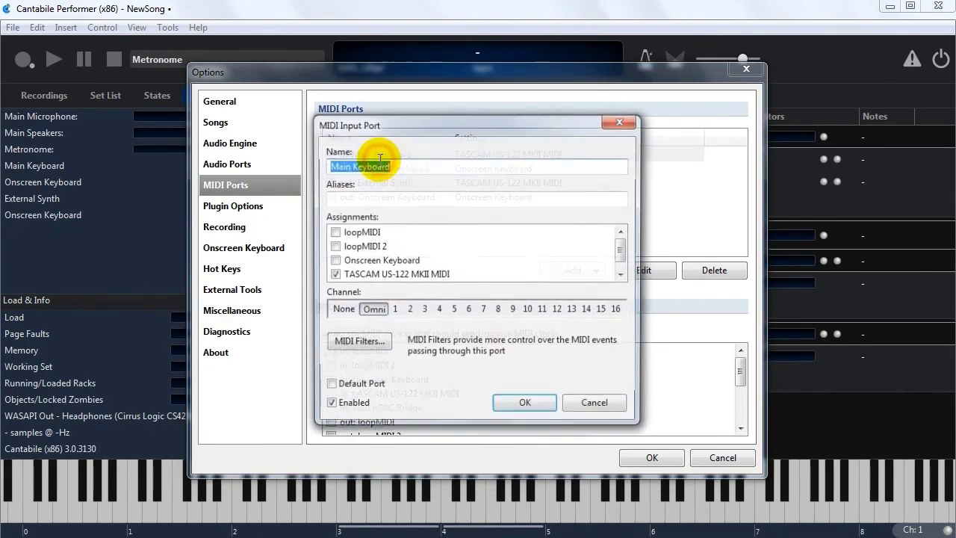
click(599, 402)
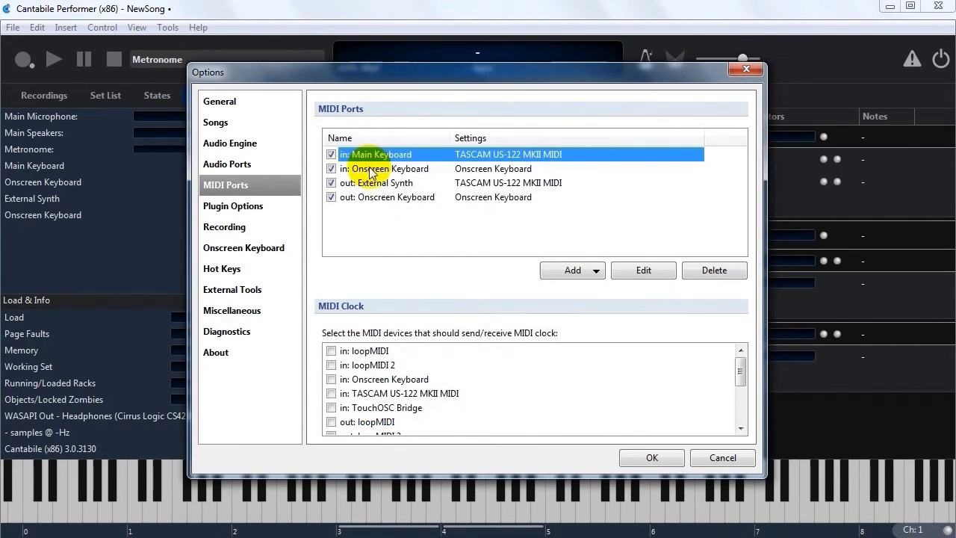
double_click(371, 169)
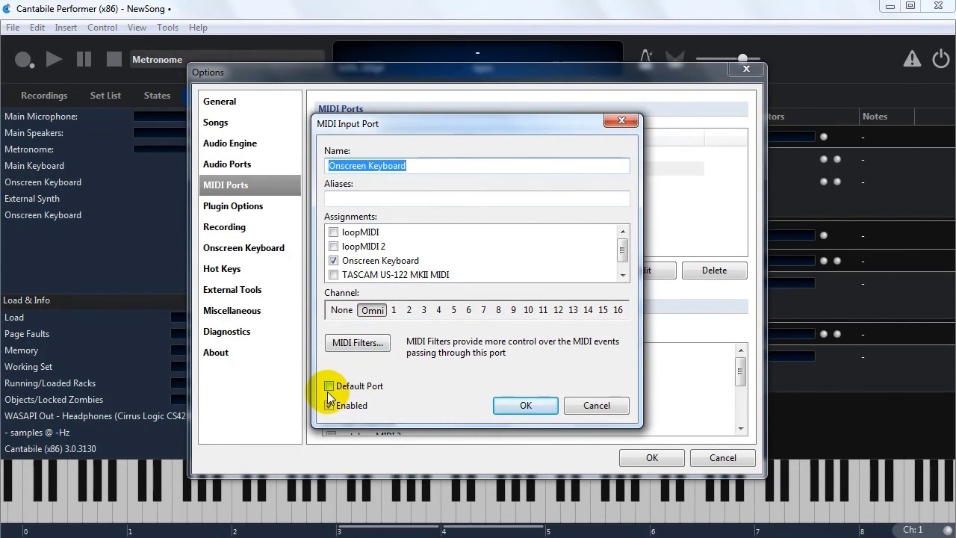
click(328, 387)
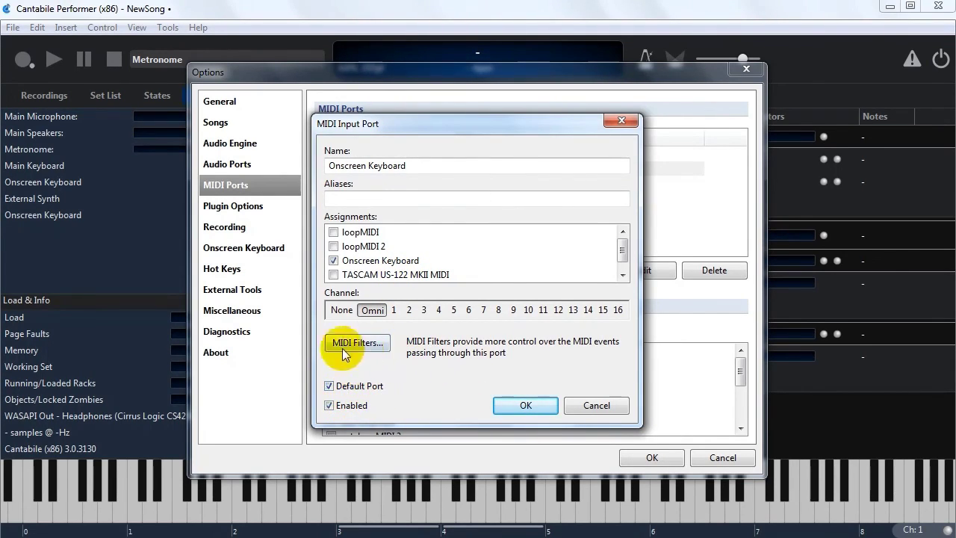
click(525, 405)
Make Main Speakers the default audio output port.
click(285, 165)
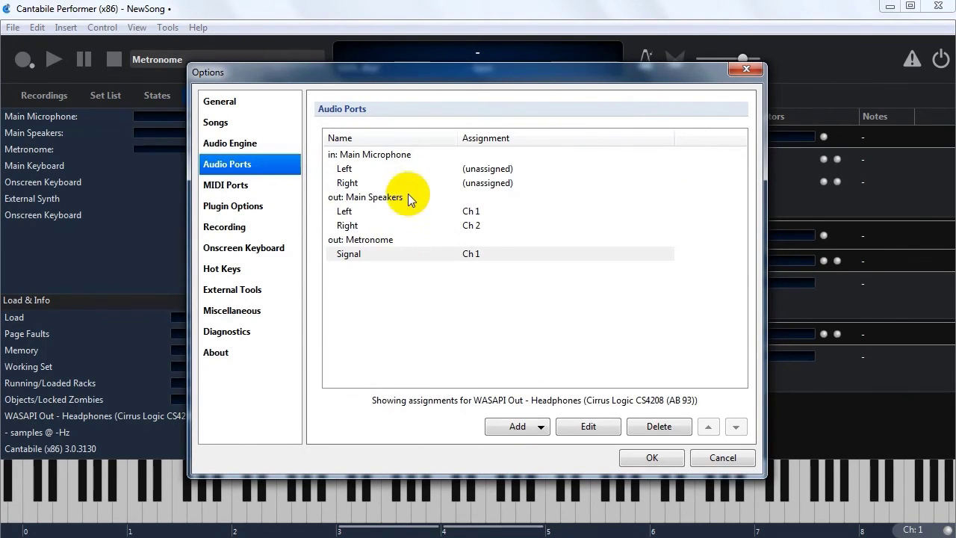
double_click(407, 198)
click(390, 316)
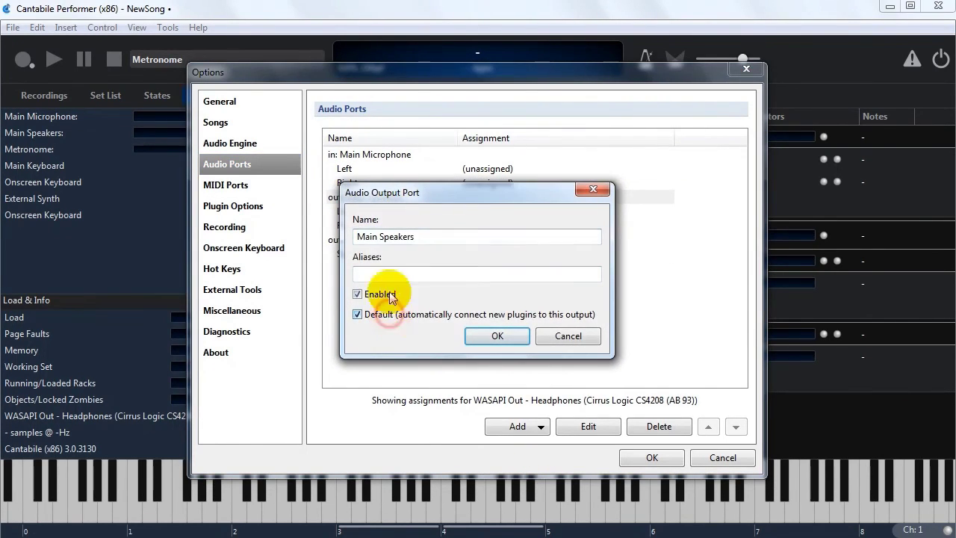
click(499, 337)
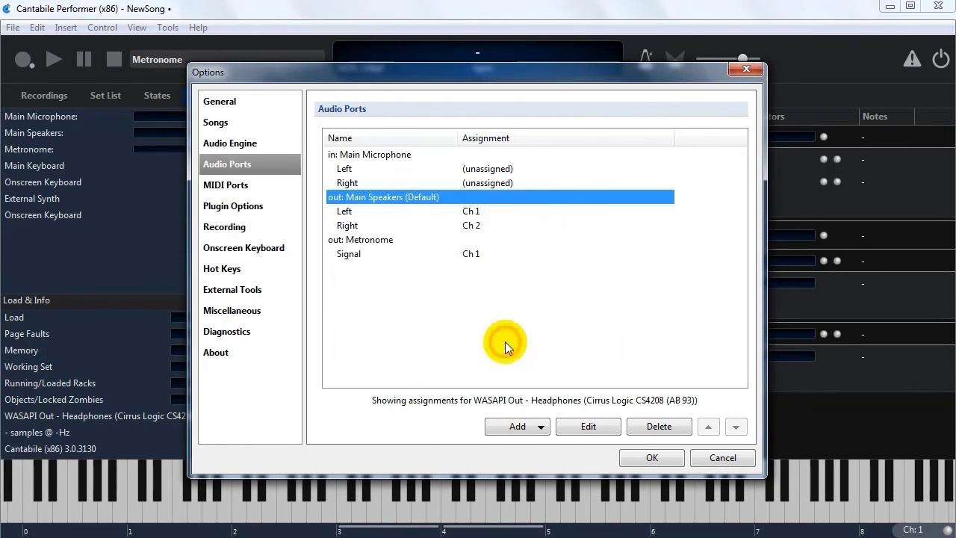
Close the Options with OK and start a new song without saving the current one.
click(640, 458)
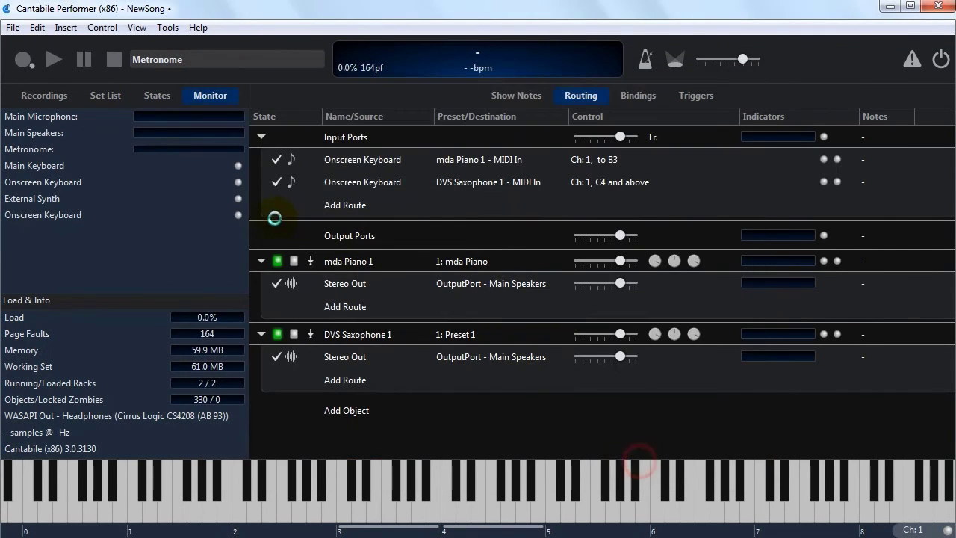
click(14, 28)
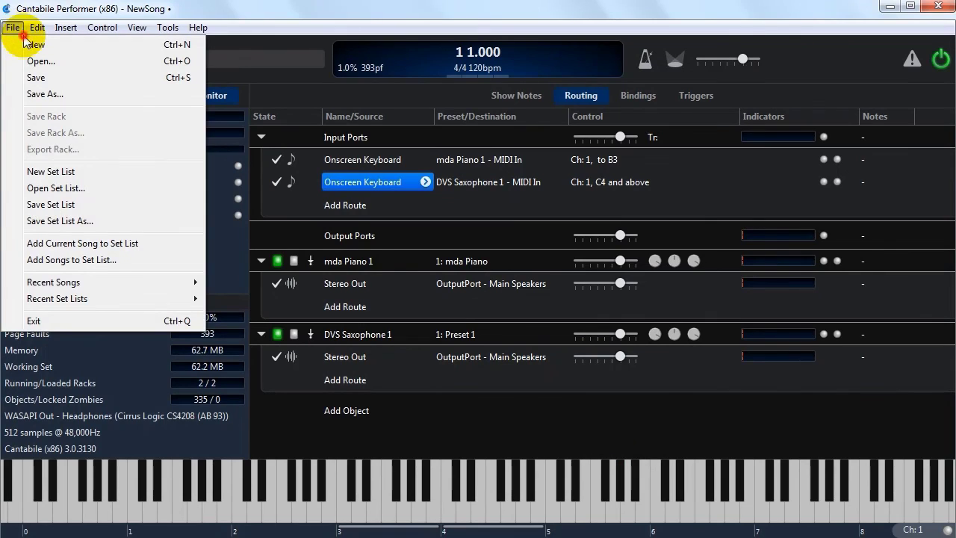
click(120, 45)
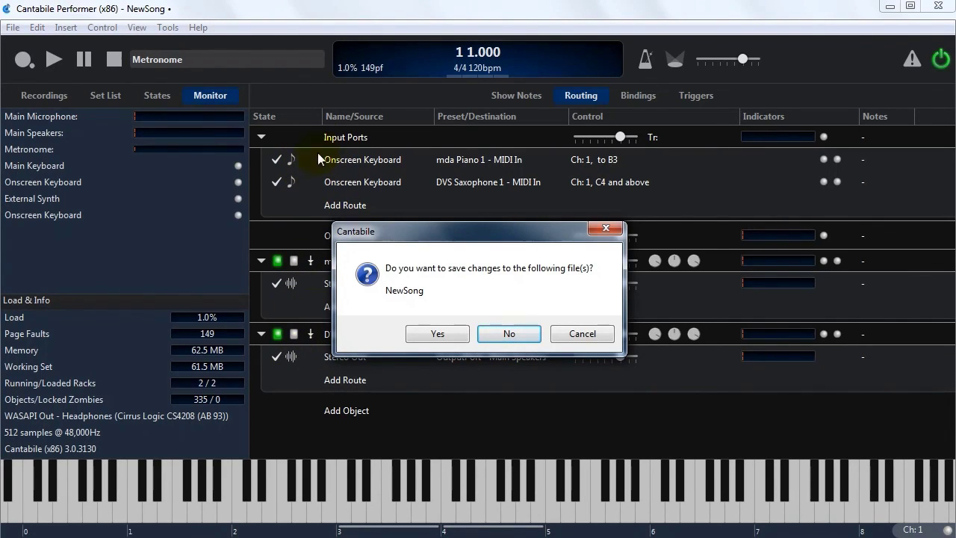
click(507, 333)
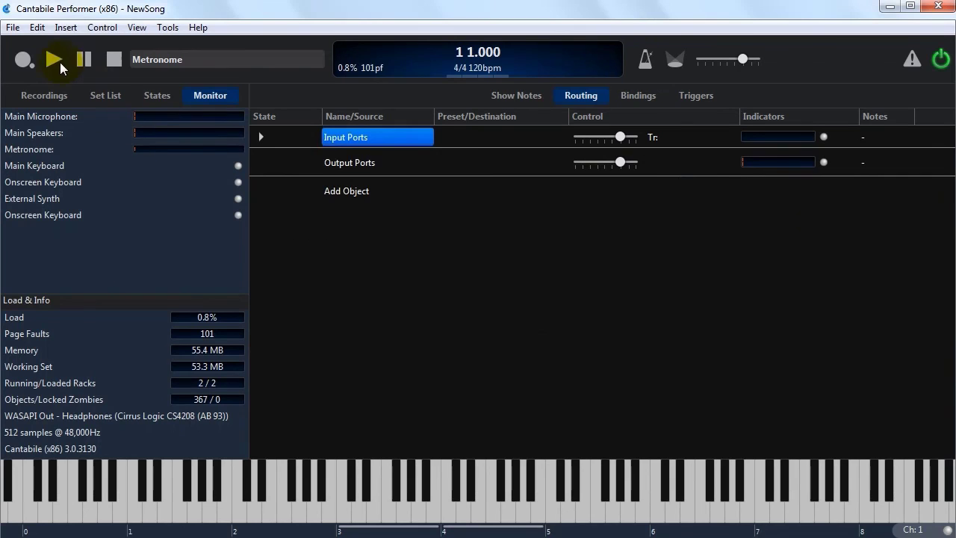
Insert the mda Piano plugin by searching 'mda p', then expand its Input Ports.
click(346, 191)
click(480, 185)
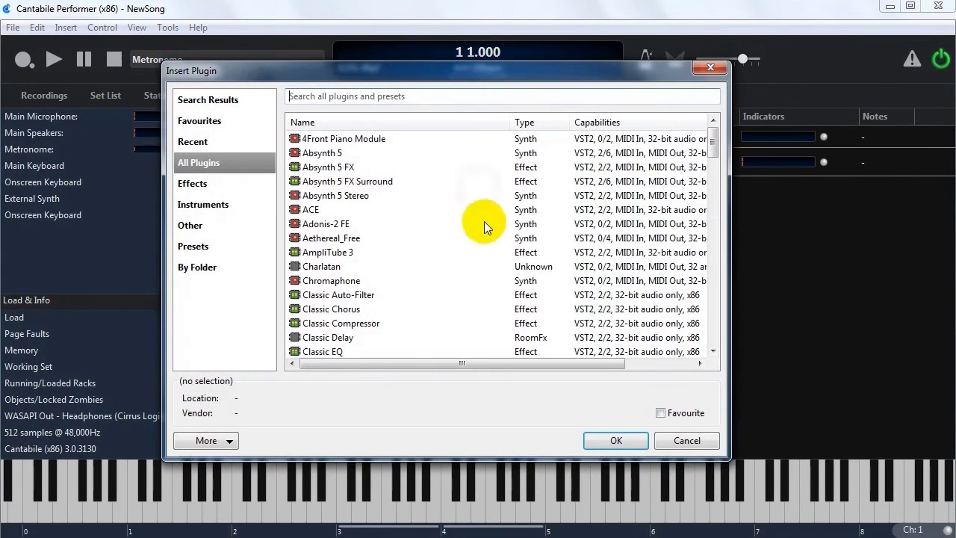
click(355, 181)
key(m)
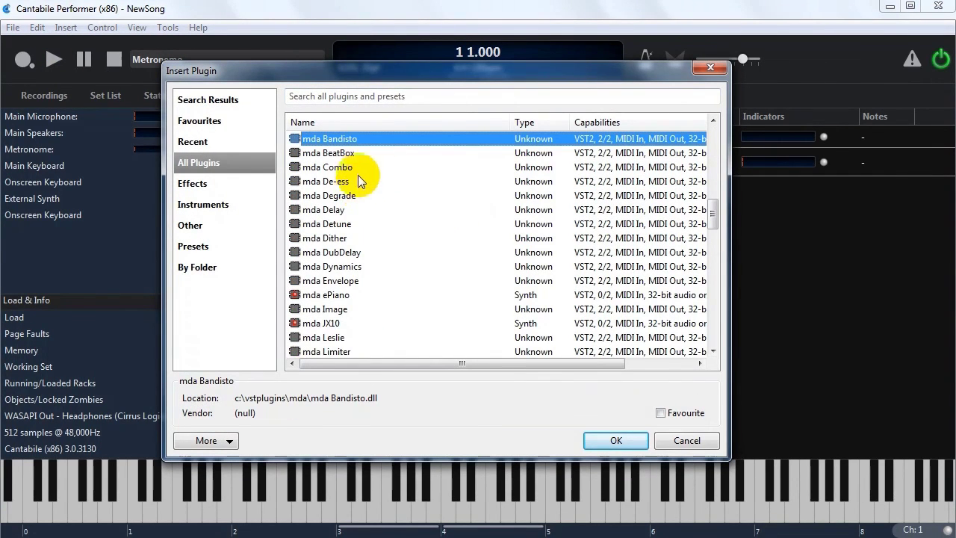
click(367, 96)
text(mda p)
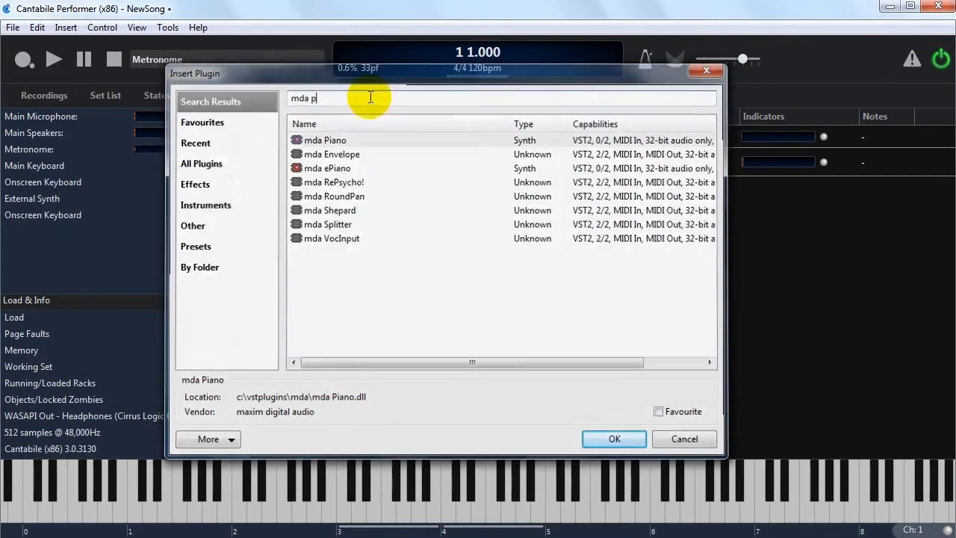
key(Return)
click(263, 137)
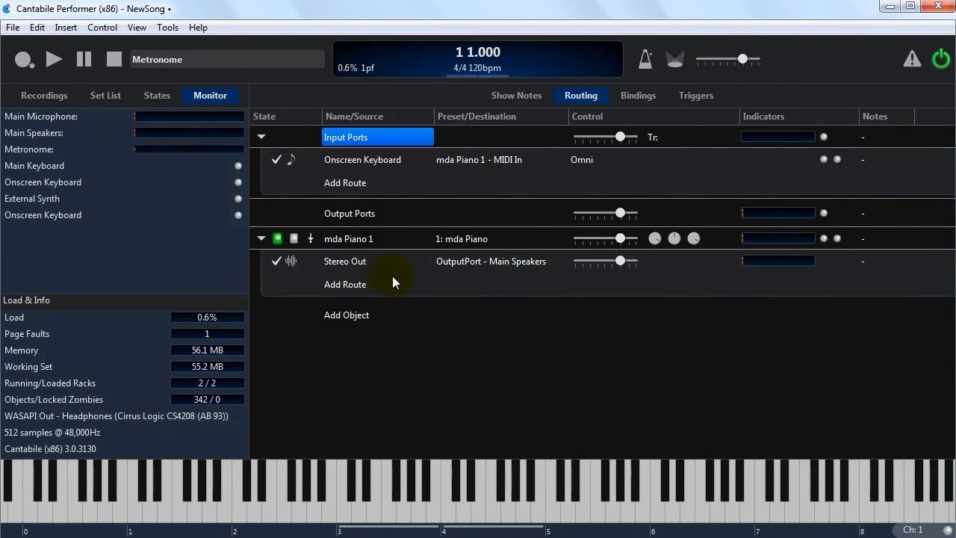
drag(448, 518, 478, 515)
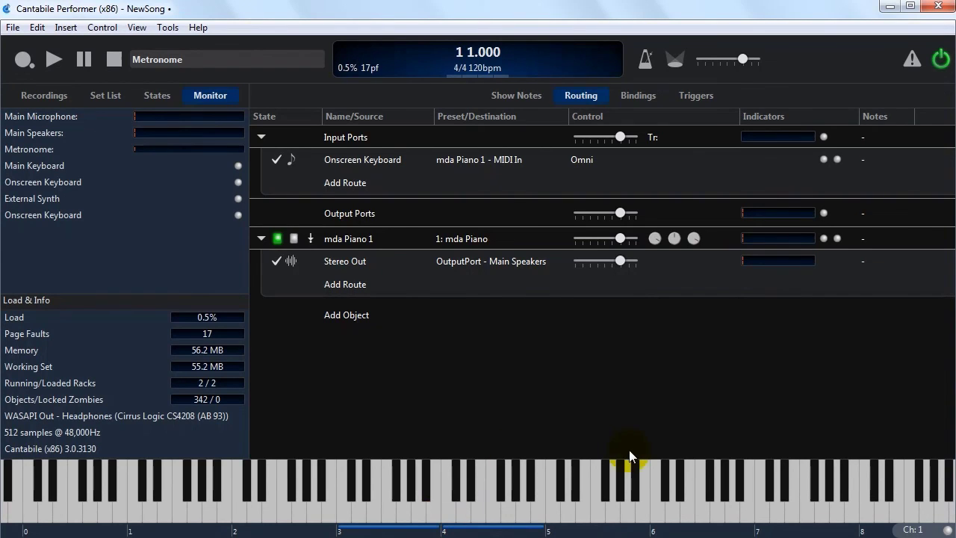
double_click(614, 157)
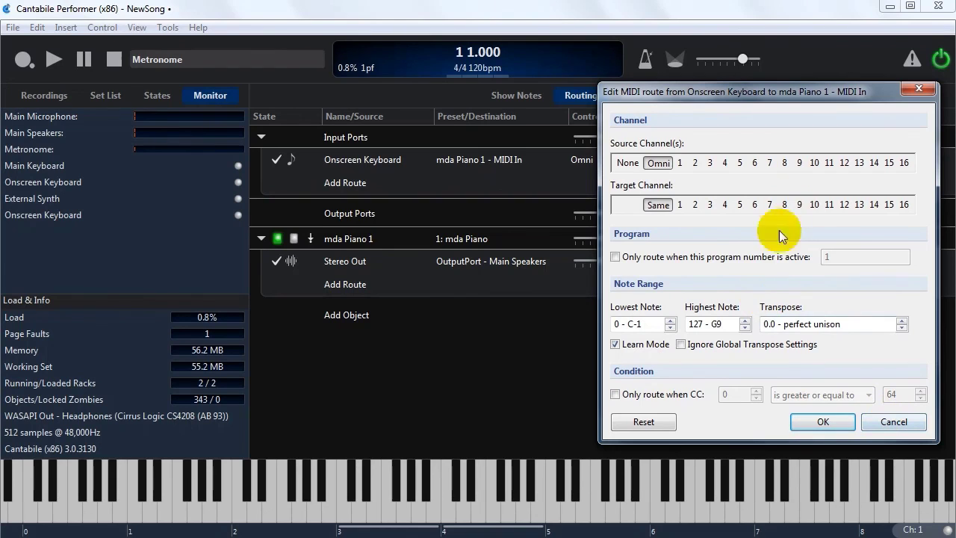
click(883, 424)
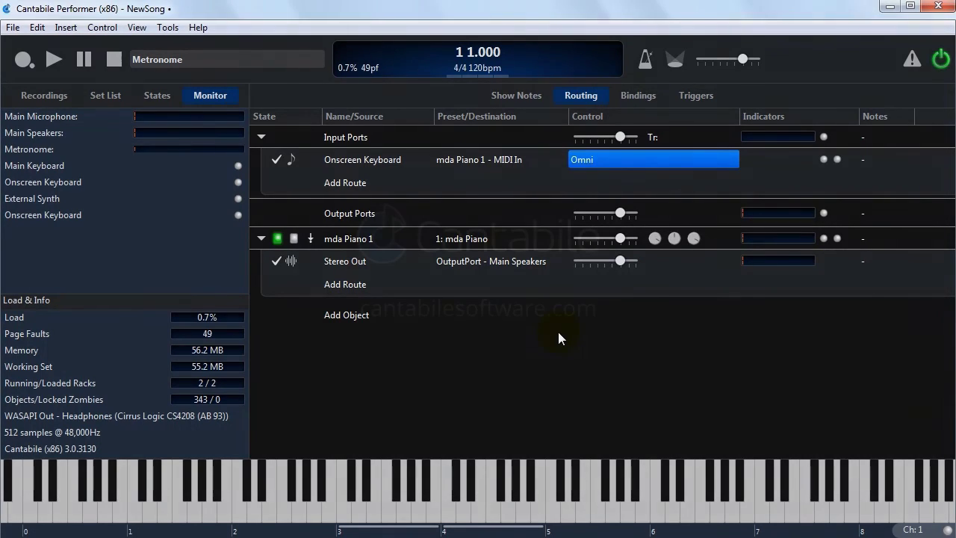